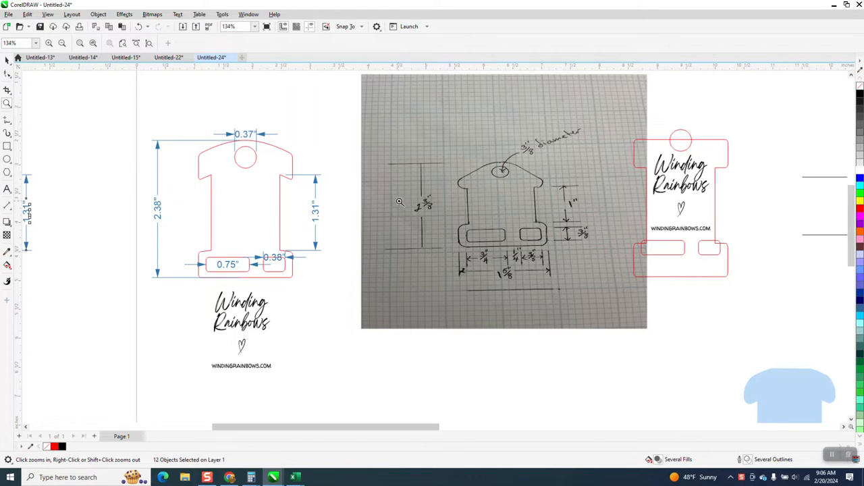
Step: Draw a horizontal line about 1.6 inches long across the upper part of the shape's narrow body and give it a red outline
{"action": "mouse_move", "coordinate": [96, 120]}
{"action": "left_mouse_down"}
{"action": "mouse_move", "coordinate": [241, 256]}
{"action": "mouse_move", "coordinate": [432, 329]}
{"action": "left_mouse_up"}
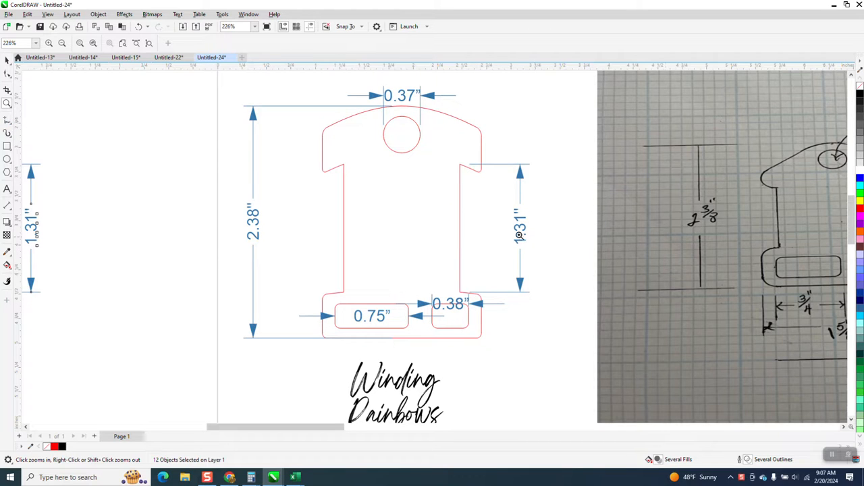
{"action": "left_click", "coordinate": [11, 127]}
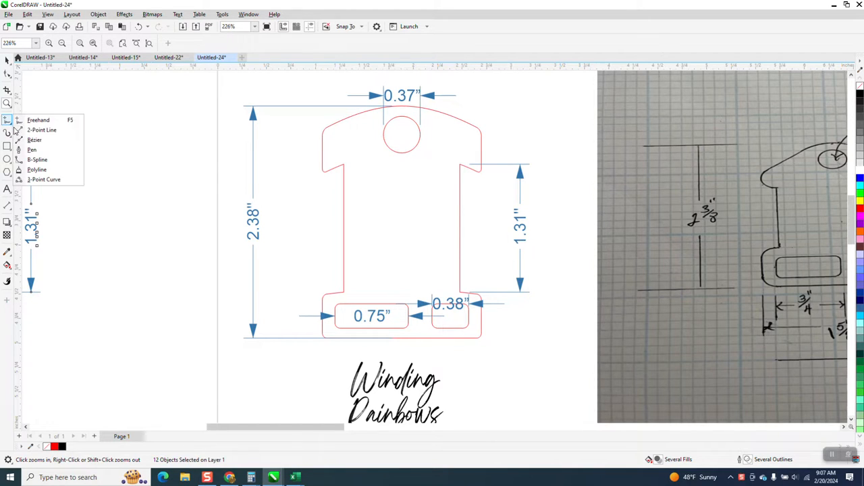
{"action": "left_click", "coordinate": [27, 132]}
{"action": "mouse_move", "coordinate": [325, 157]}
{"action": "left_mouse_down"}
{"action": "mouse_move", "coordinate": [391, 216]}
{"action": "mouse_move", "coordinate": [481, 203]}
{"action": "left_mouse_up"}
{"action": "key", "text": "Delete"}
{"action": "mouse_move", "coordinate": [327, 196]}
{"action": "left_mouse_down"}
{"action": "mouse_move", "coordinate": [486, 204]}
{"action": "mouse_move", "coordinate": [484, 197]}
{"action": "left_mouse_up"}
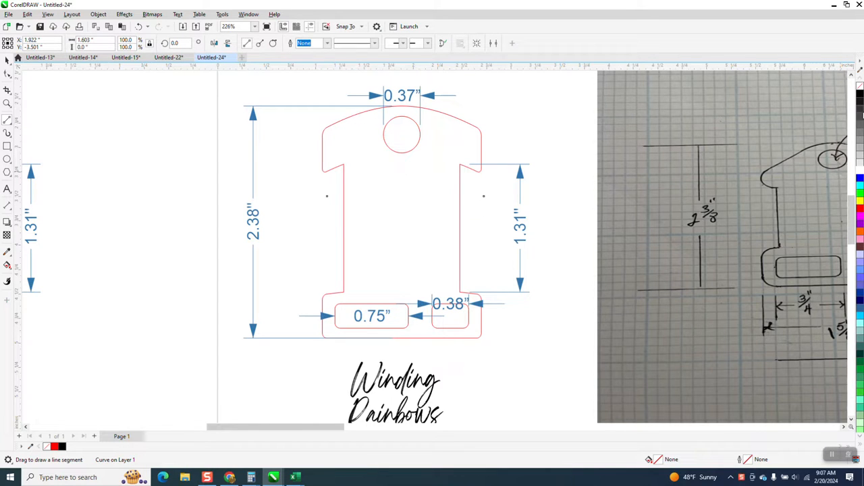
{"action": "right_click", "coordinate": [860, 211]}
{"action": "left_click", "coordinate": [6, 60]}
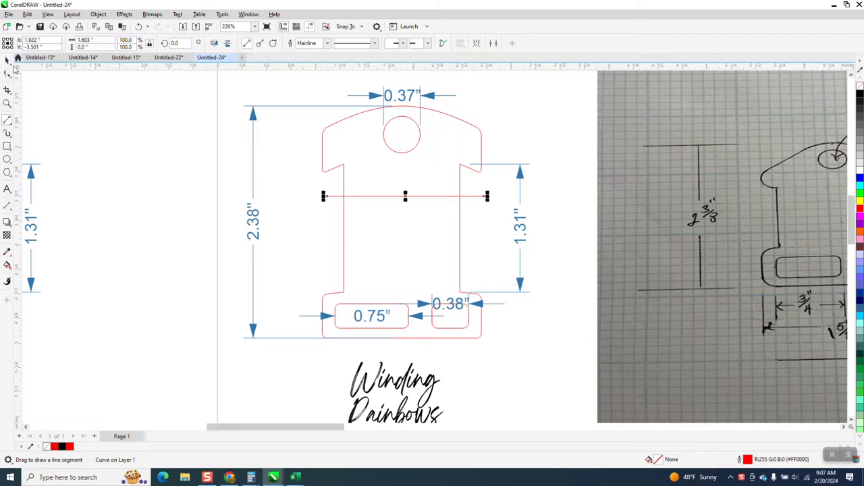
Step: Set the nudge distance to 0.31 inches and place a duplicate of the horizontal line one nudge below the original
{"action": "left_click", "coordinate": [511, 122]}
{"action": "type", "text": ".31"}
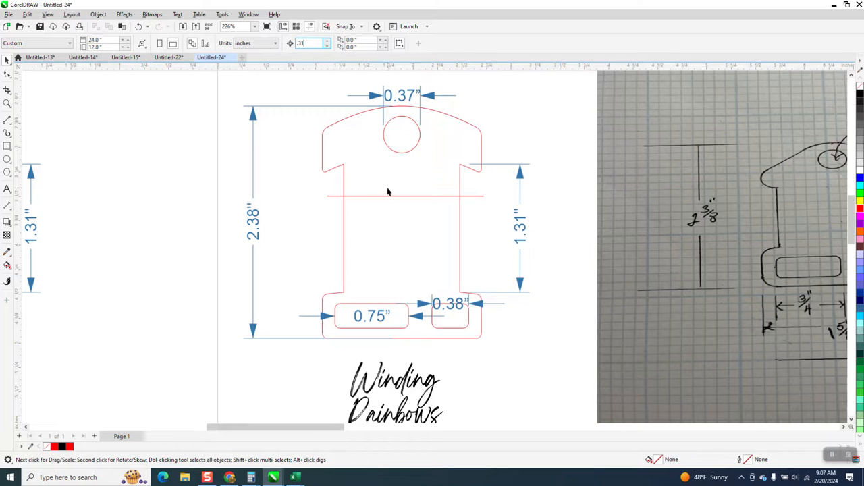
{"action": "left_click", "coordinate": [390, 197]}
{"action": "key", "text": "plus"}
{"action": "key", "text": "Down"}
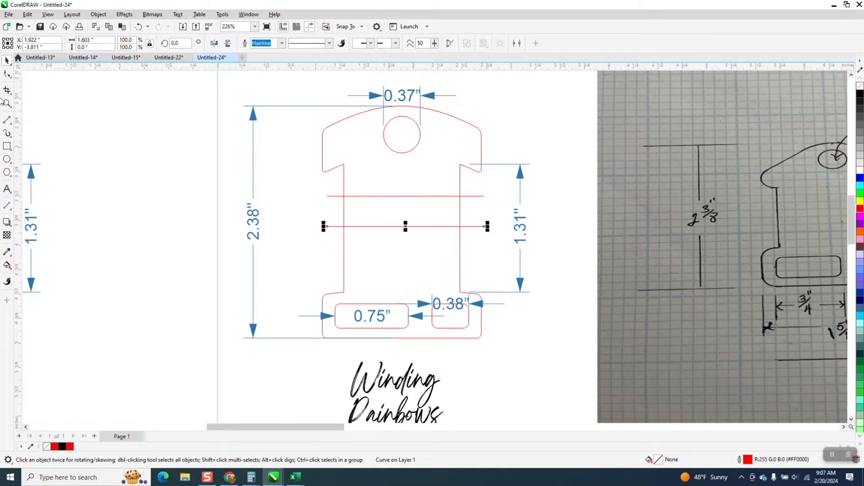
Step: Remove the sections of both body sides between the two horizontal lines with Virtual Segment Delete
{"action": "left_click", "coordinate": [11, 121]}
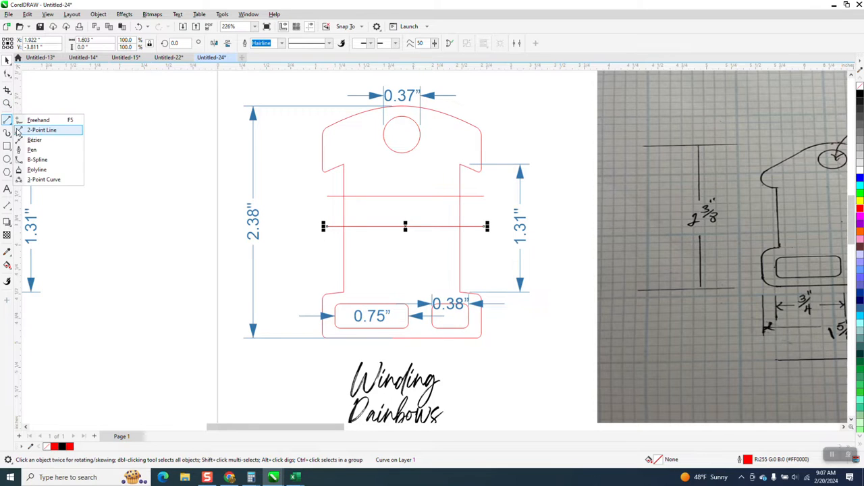
{"action": "left_click", "coordinate": [11, 93]}
{"action": "left_click", "coordinate": [31, 101]}
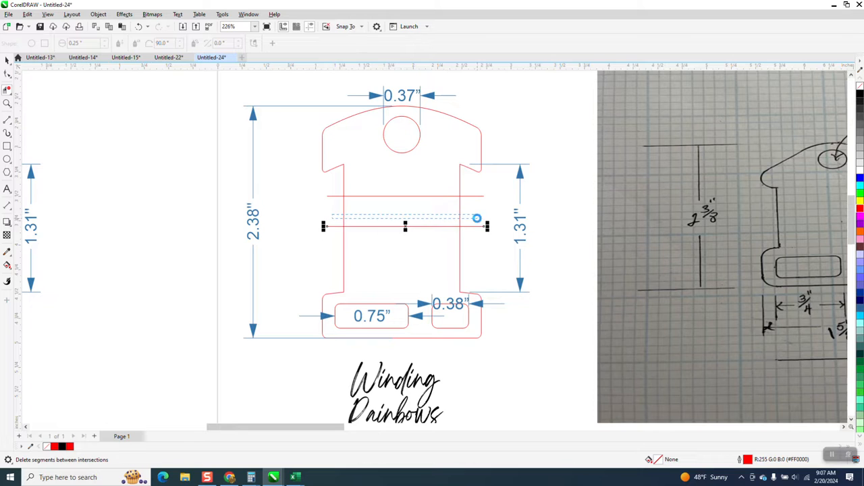
{"action": "left_click", "coordinate": [8, 60]}
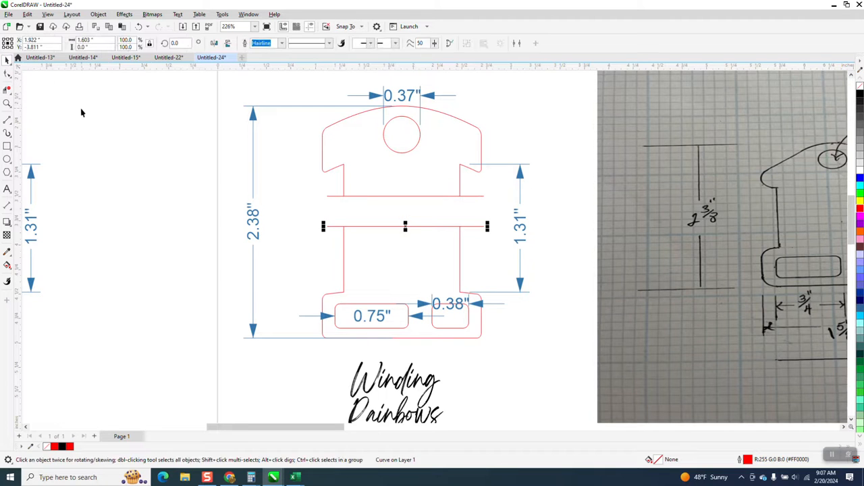
Step: Delete both horizontal guide lines crossing the shape's body
{"action": "left_click", "coordinate": [81, 110]}
{"action": "left_click", "coordinate": [334, 197]}
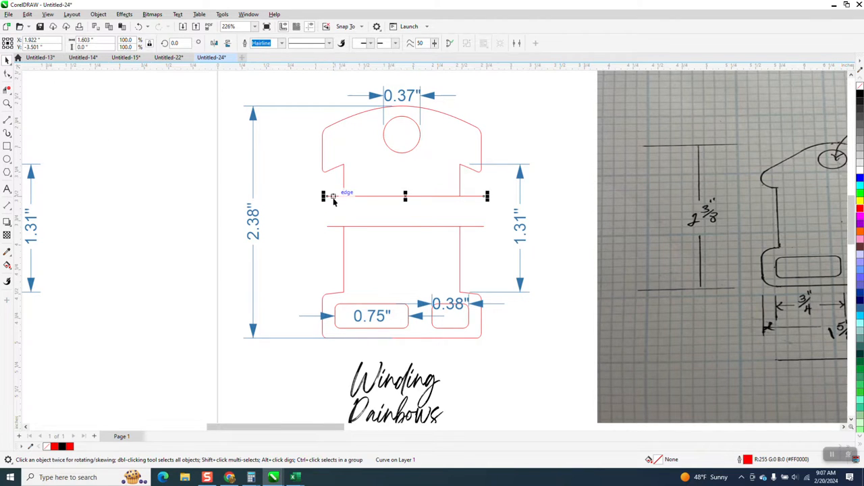
{"action": "key", "text": "Delete"}
{"action": "left_click", "coordinate": [339, 227]}
{"action": "key", "text": "Delete"}
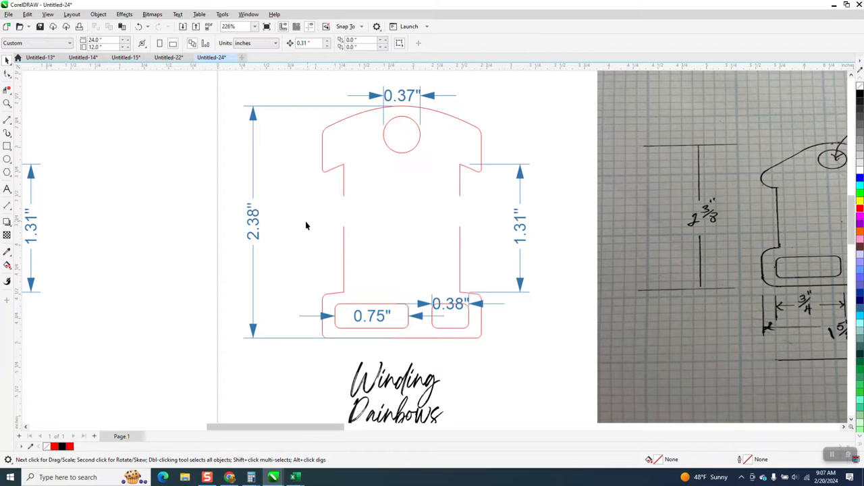
Step: Delete the five dimensions for the shape's overall height, circle, side height and two slots
{"action": "left_click", "coordinate": [253, 223]}
{"action": "key", "text": "Delete"}
{"action": "left_click", "coordinate": [402, 97]}
{"action": "key", "text": "Delete"}
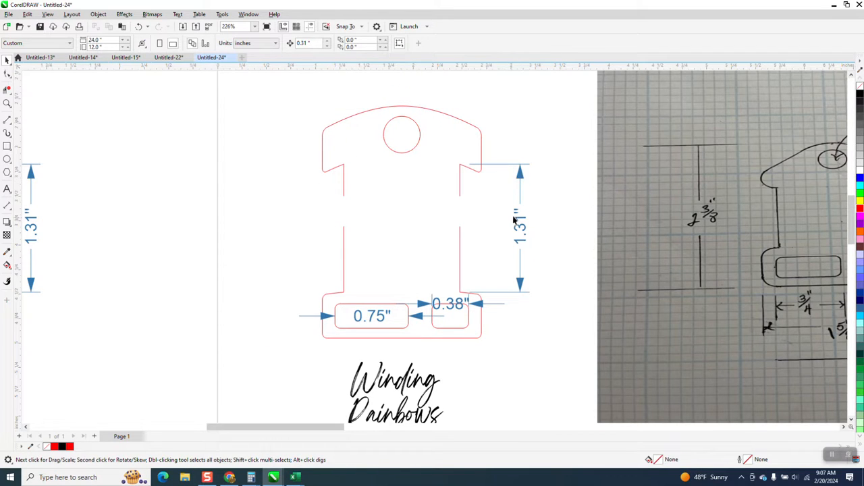
{"action": "left_click", "coordinate": [521, 230]}
{"action": "key", "text": "Delete"}
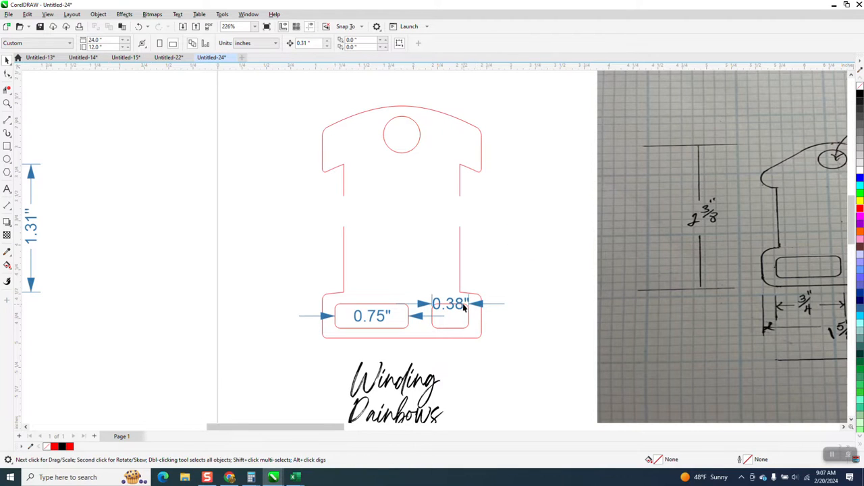
{"action": "left_click", "coordinate": [463, 305]}
{"action": "key", "text": "Delete"}
{"action": "left_click", "coordinate": [382, 317]}
{"action": "key", "text": "Delete"}
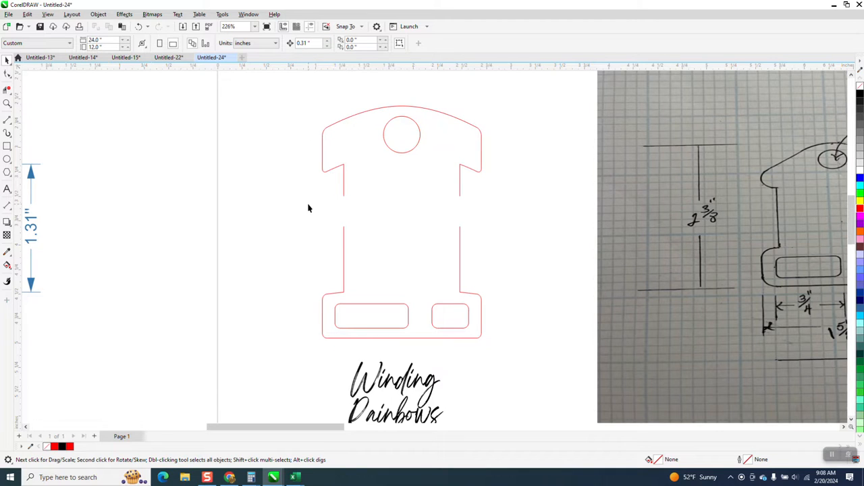
Step: Ungroup the shape so the outline, circle and slots can be selected separately
{"action": "left_click_drag", "start_coordinate": [302, 206], "coordinate": [502, 366]}
{"action": "left_click", "coordinate": [343, 242]}
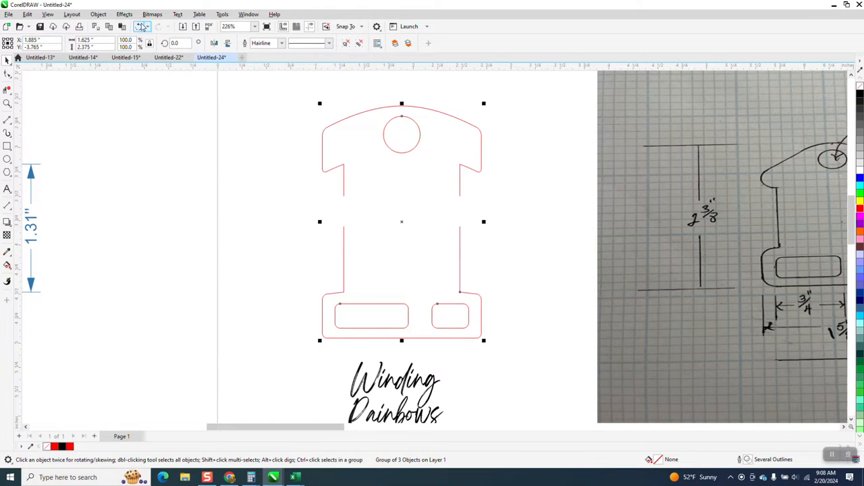
{"action": "left_click", "coordinate": [98, 15]}
{"action": "mouse_move", "coordinate": [132, 168]}
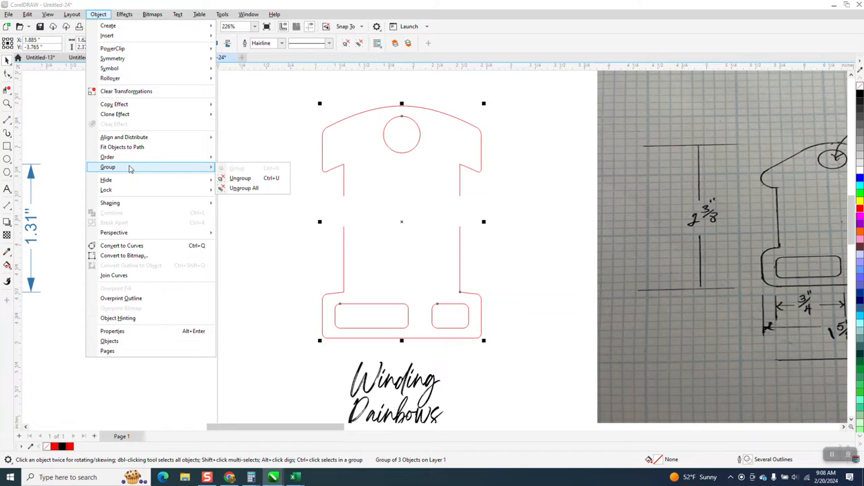
{"action": "left_click", "coordinate": [245, 181]}
{"action": "left_click", "coordinate": [299, 247]}
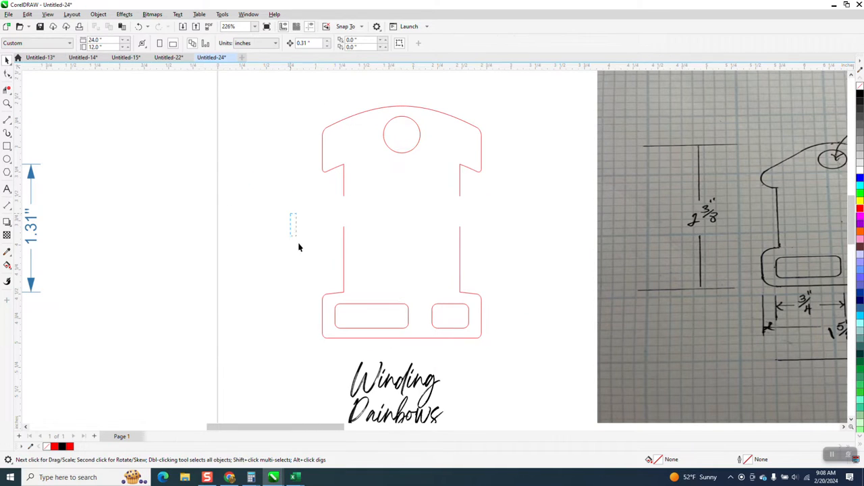
{"action": "left_click_drag", "start_coordinate": [513, 354], "coordinate": [531, 365]}
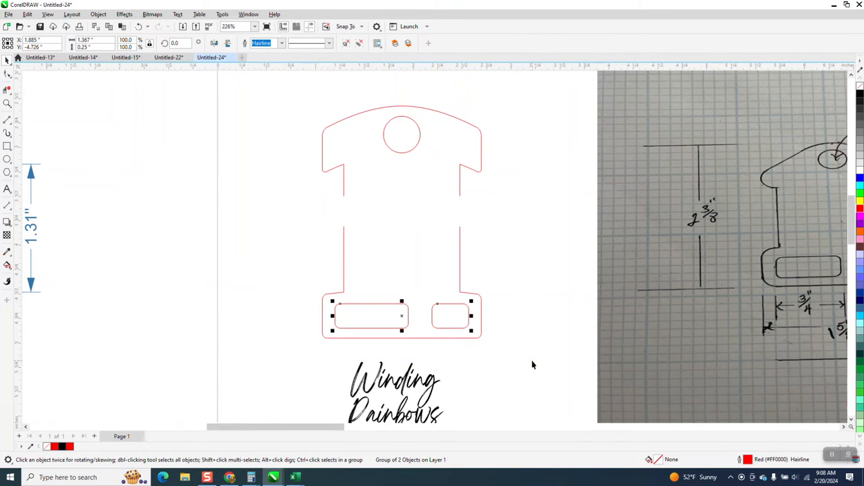
Step: Break the cut outline apart into separate upper and lower curves
{"action": "left_click", "coordinate": [342, 231]}
{"action": "left_click", "coordinate": [98, 14]}
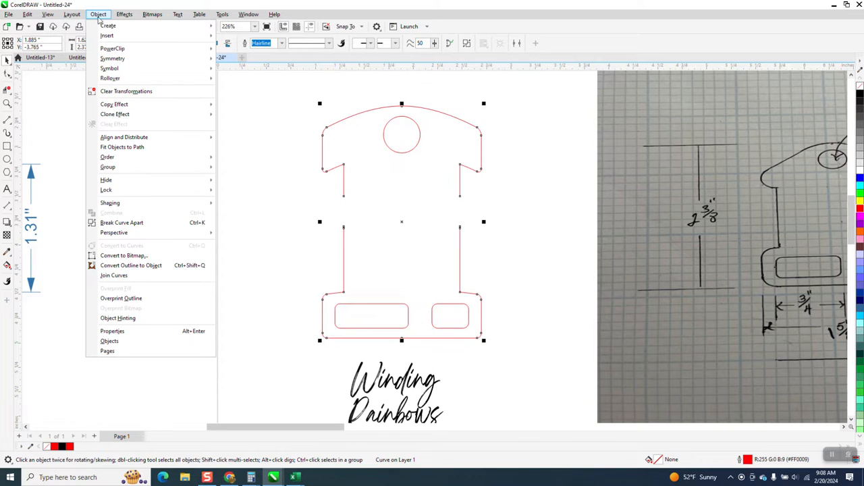
{"action": "left_click", "coordinate": [189, 222]}
Step: Move the lower half of the shape with its two slots up 0.31 inches to close the gap in the body
{"action": "left_click_drag", "start_coordinate": [296, 214], "coordinate": [498, 353]}
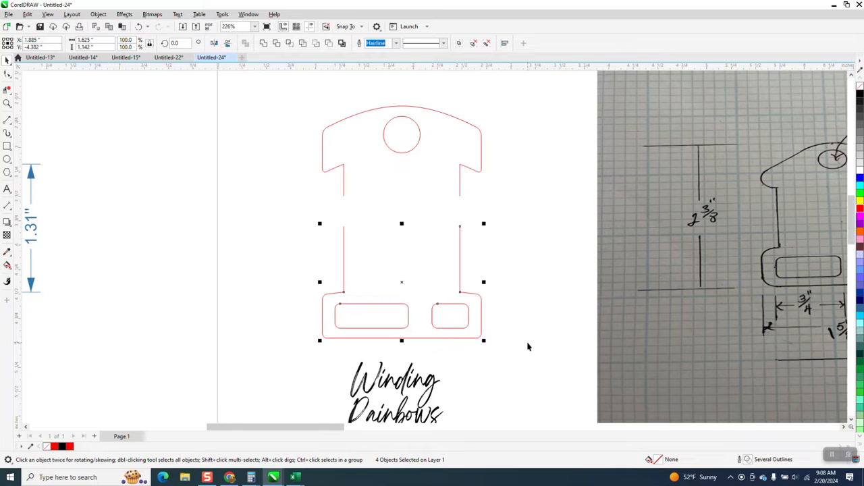
{"action": "key", "text": "Up"}
{"action": "key", "text": "Up"}
{"action": "key", "text": "Up"}
{"action": "left_click", "coordinate": [507, 233]}
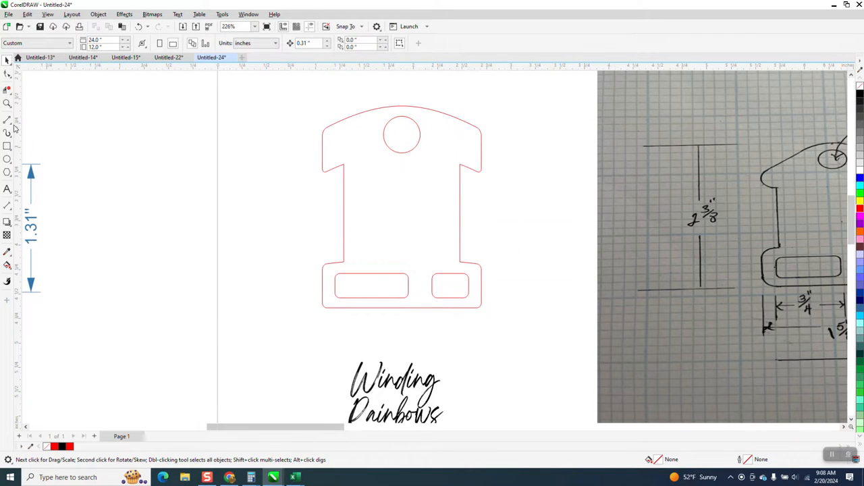
Step: Dimension the height of the body's right side between its lower and upper corner nodes, placing the dimension outside the shape
{"action": "left_click", "coordinate": [8, 206]}
{"action": "left_click", "coordinate": [54, 210]}
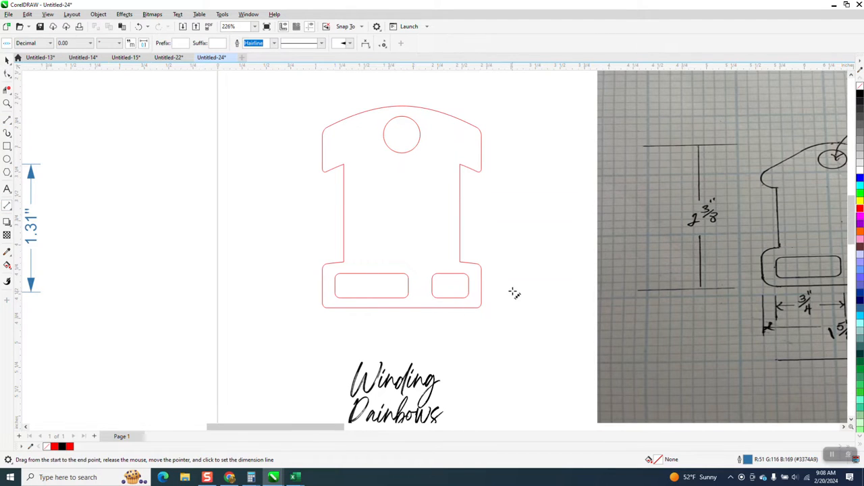
{"action": "left_click_drag", "start_coordinate": [460, 262], "coordinate": [466, 163]}
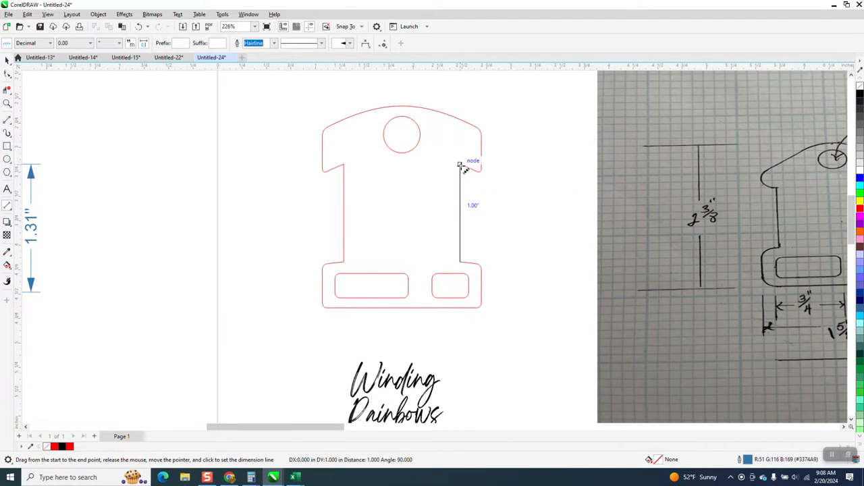
{"action": "left_click", "coordinate": [507, 169]}
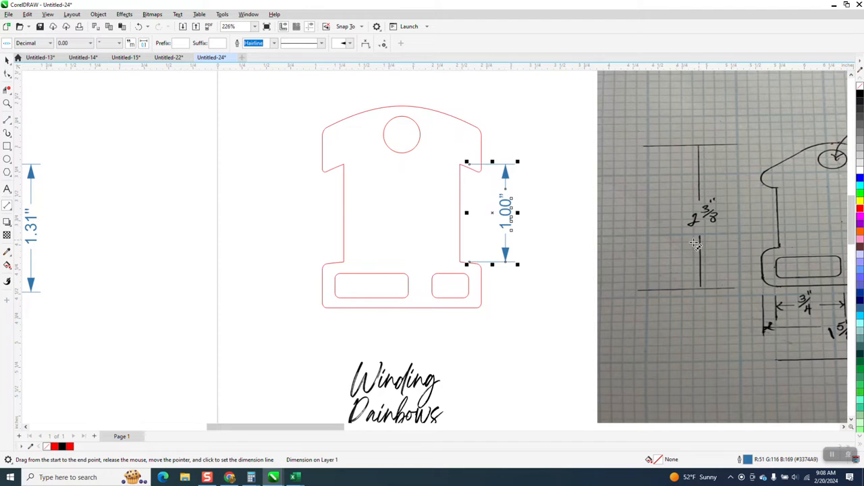
Step: Dimension the shape's overall height from the bottom edge to the peak of the curved top
{"action": "scroll", "coordinate": [598, 244], "scroll_direction": "down", "scroll_amount": 1}
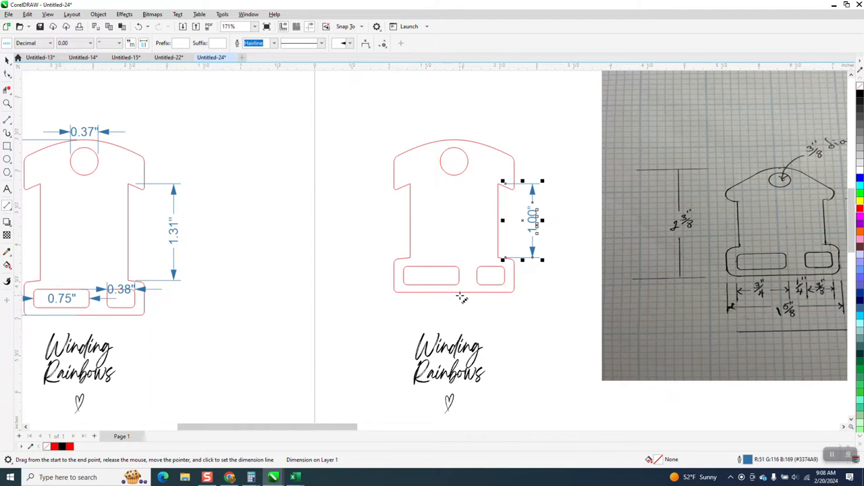
{"action": "left_click_drag", "start_coordinate": [461, 292], "coordinate": [457, 138]}
{"action": "left_click", "coordinate": [459, 139]}
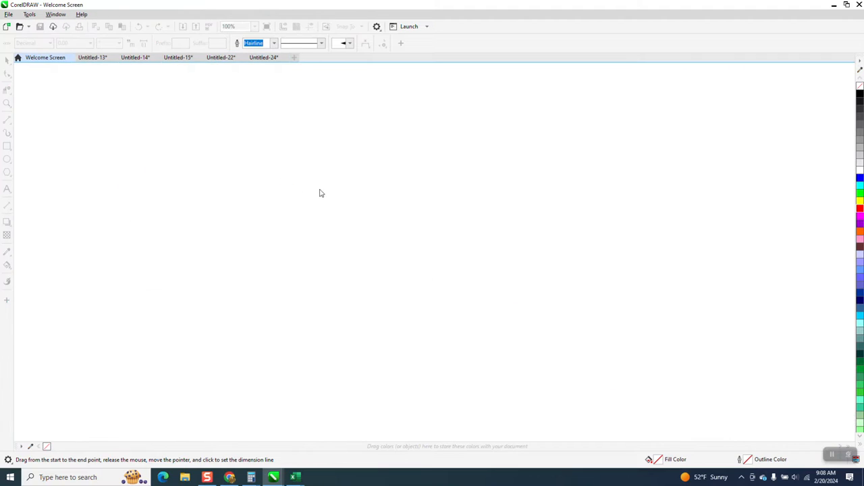
{"action": "left_click", "coordinate": [268, 62]}
Step: Delete the side height and overall height dimensions from the shortened shape
{"action": "left_click", "coordinate": [7, 104]}
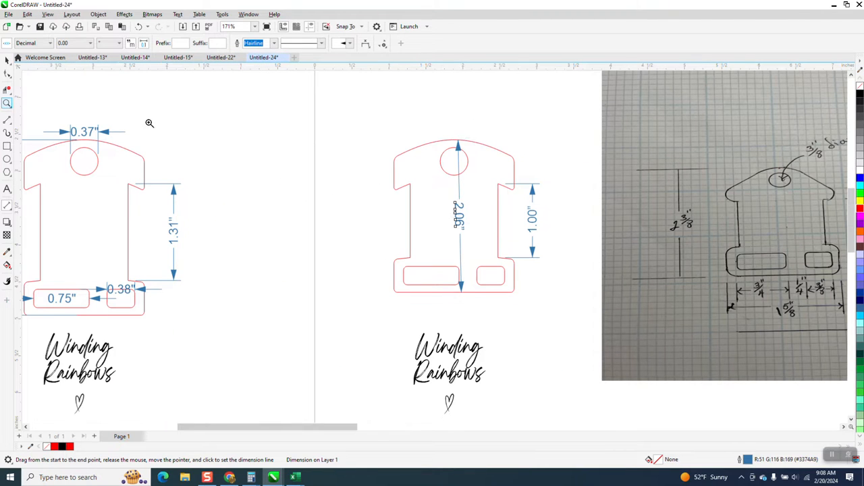
{"action": "left_click_drag", "start_coordinate": [366, 130], "coordinate": [611, 326]}
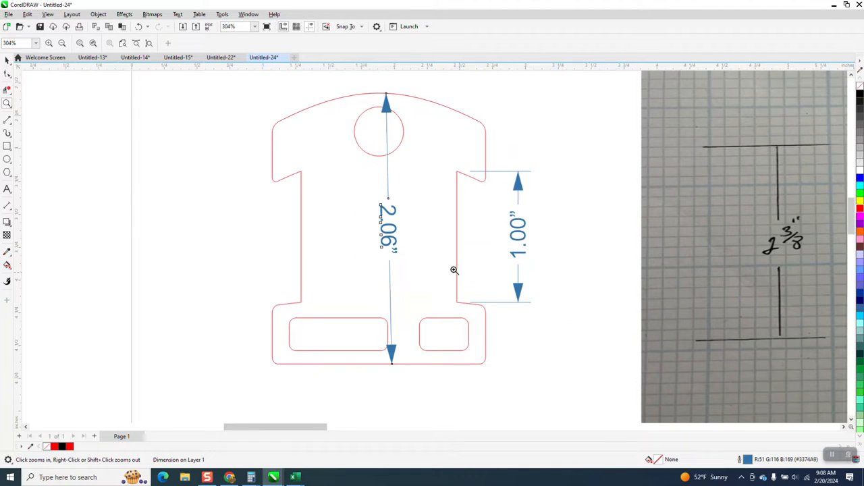
{"action": "left_click", "coordinate": [11, 65]}
{"action": "left_click", "coordinate": [27, 61]}
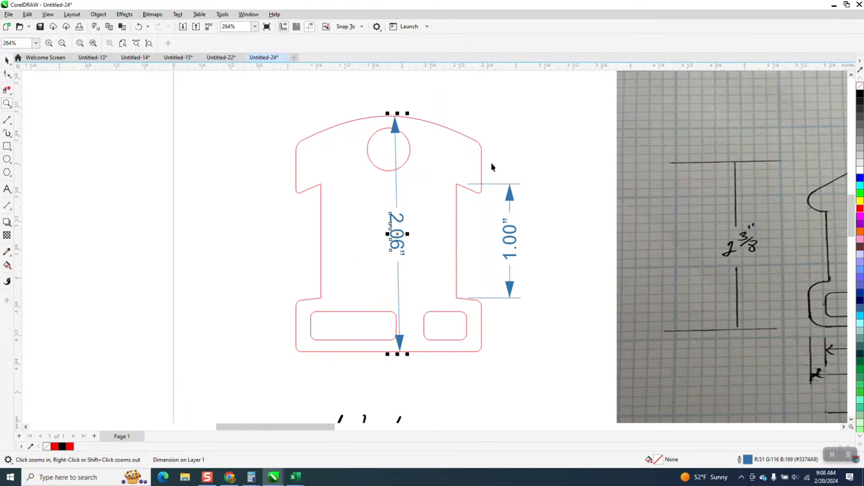
{"action": "left_click", "coordinate": [511, 197]}
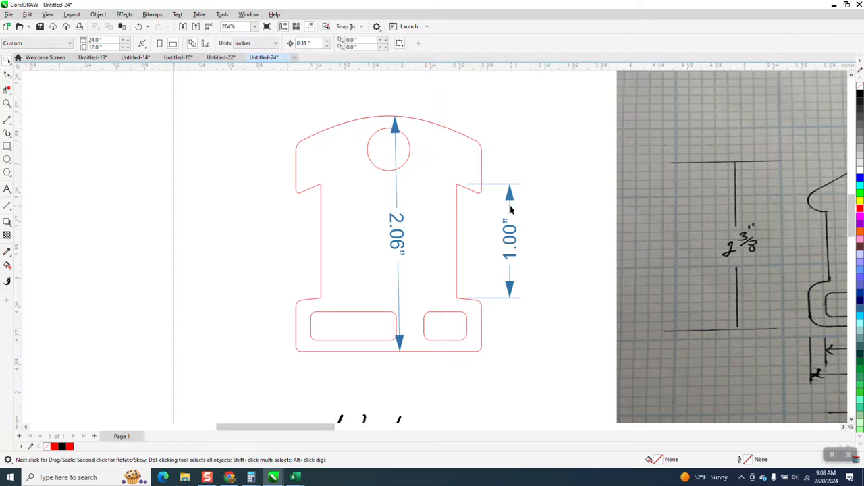
{"action": "left_click", "coordinate": [511, 210]}
{"action": "key", "text": "Delete"}
{"action": "left_click", "coordinate": [398, 233]}
{"action": "left_click", "coordinate": [400, 234], "text": "ctrl"}
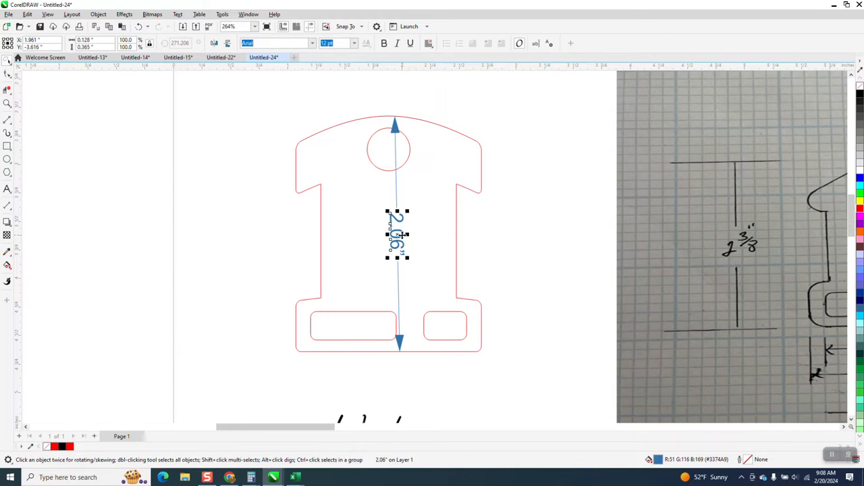
{"action": "key", "text": "Delete"}
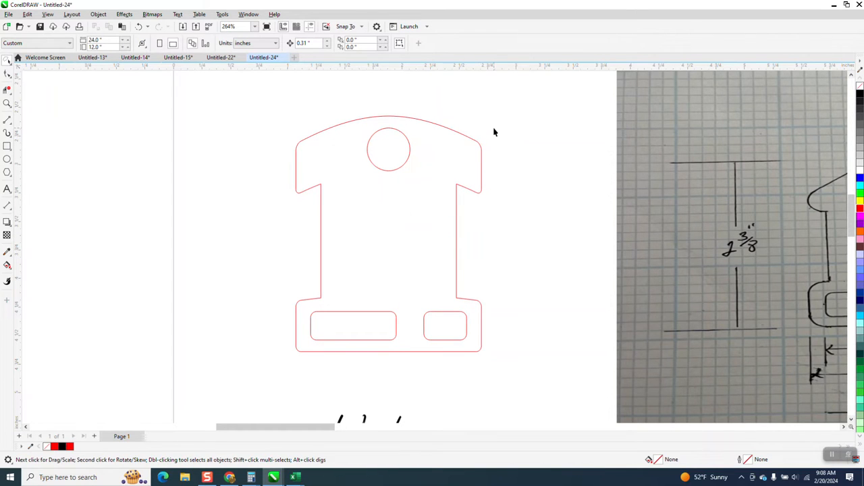
Step: Set the nudge distance to 2 inches and move the circle and the pair of rounded slots 2 inches left, out of the outline
{"action": "left_click", "coordinate": [407, 144]}
{"action": "left_click", "coordinate": [417, 103]}
{"action": "left_click", "coordinate": [317, 44]}
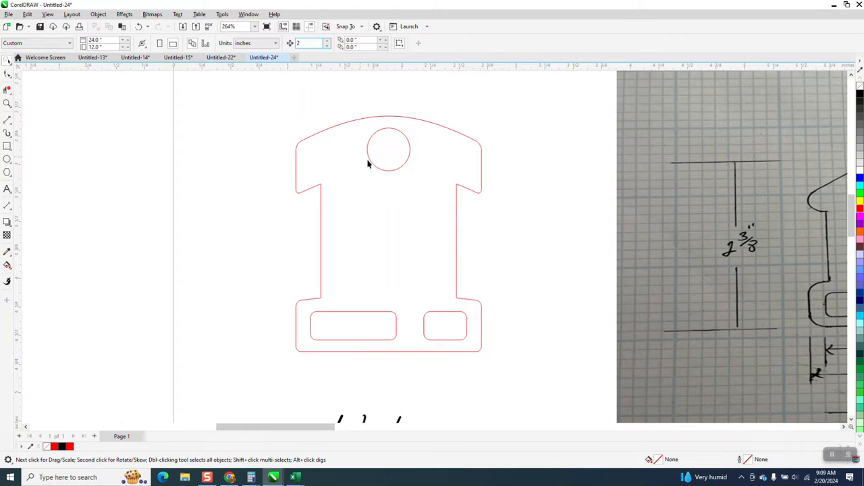
{"action": "left_click", "coordinate": [387, 170]}
{"action": "key", "text": "Left"}
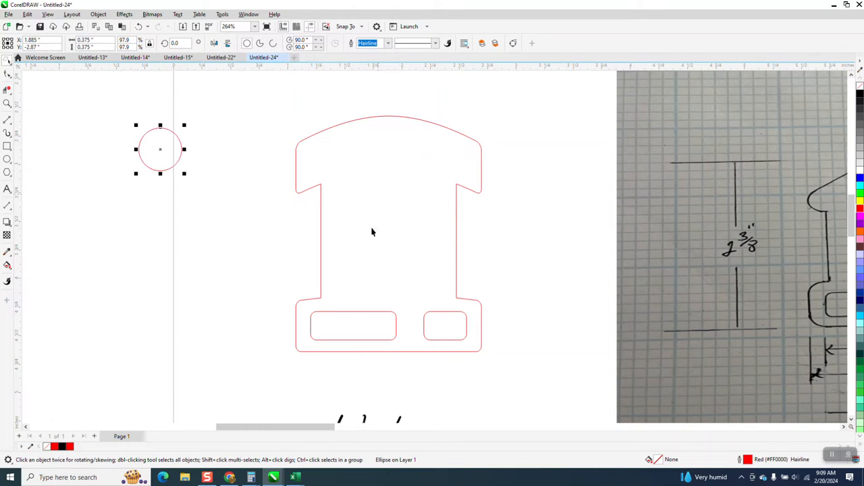
{"action": "left_click", "coordinate": [359, 312]}
{"action": "key", "text": "Left"}
{"action": "mouse_move", "coordinate": [264, 112]}
{"action": "left_mouse_down"}
{"action": "mouse_move", "coordinate": [340, 232]}
{"action": "mouse_move", "coordinate": [534, 331]}
{"action": "left_mouse_up"}
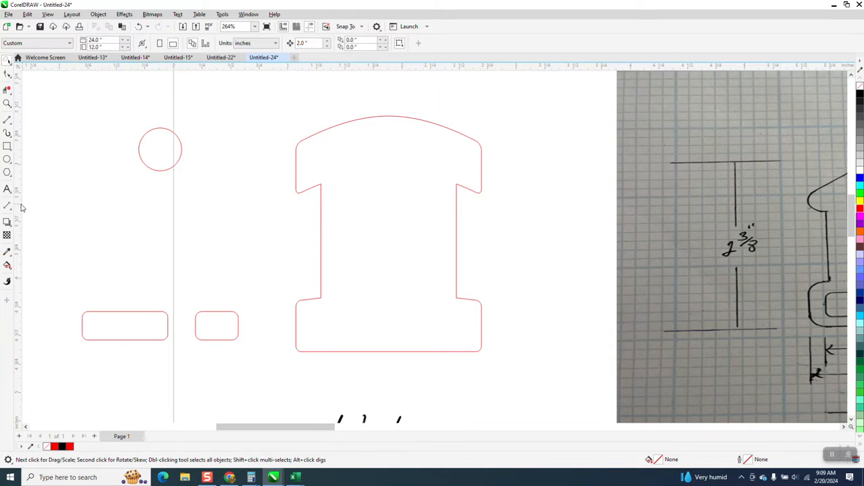
Step: Use Smart Fill on the tag outline to create one closed green shape, and move it 2 inches right of the original lines
{"action": "left_click", "coordinate": [6, 265]}
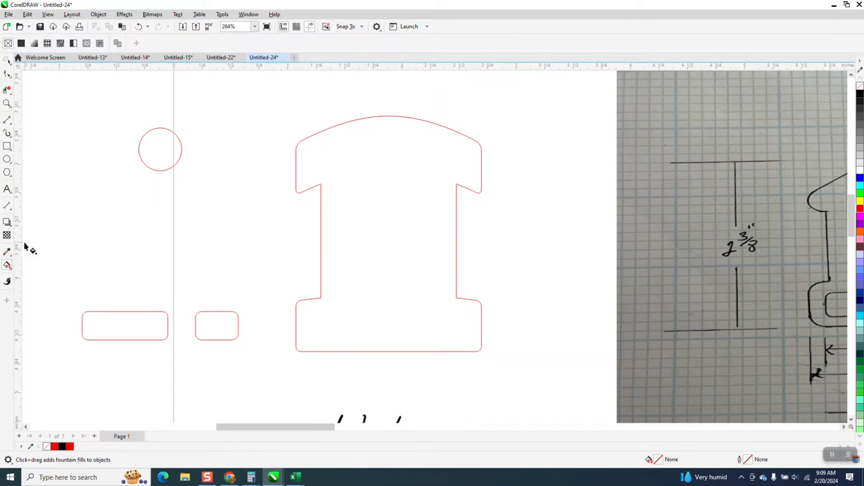
{"action": "left_click", "coordinate": [12, 272]}
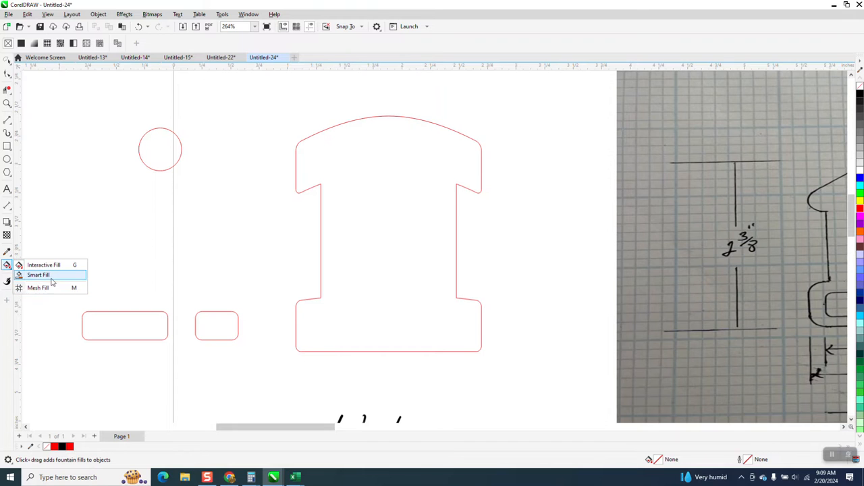
{"action": "left_click", "coordinate": [37, 277]}
{"action": "left_click", "coordinate": [380, 269]}
{"action": "scroll", "coordinate": [249, 216], "scroll_direction": "down", "scroll_amount": 2}
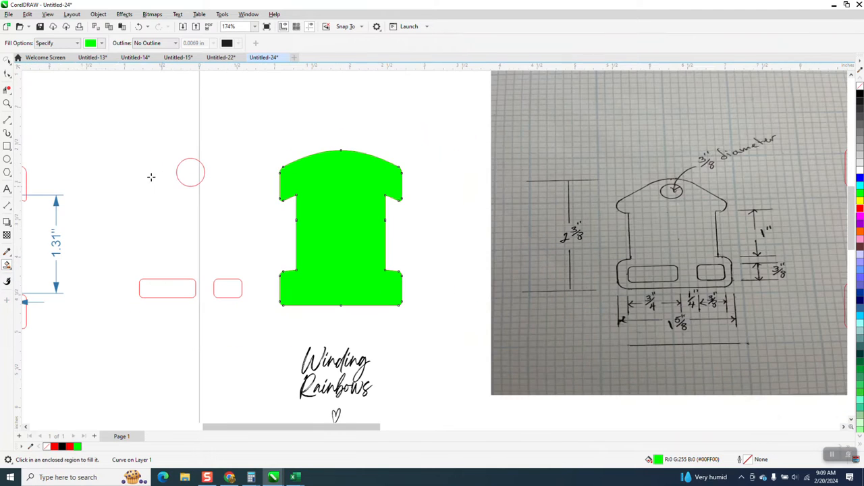
{"action": "left_click", "coordinate": [10, 66]}
{"action": "left_click", "coordinate": [31, 60]}
{"action": "key", "text": "Right"}
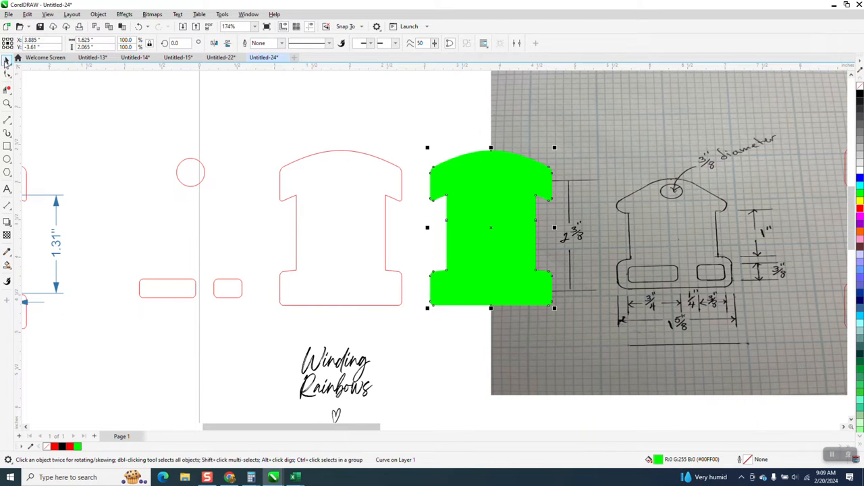
Step: Delete the original outline's separate pieces: the curved top, the base and the two vertical side lines
{"action": "left_click", "coordinate": [336, 157]}
{"action": "key", "text": "Delete"}
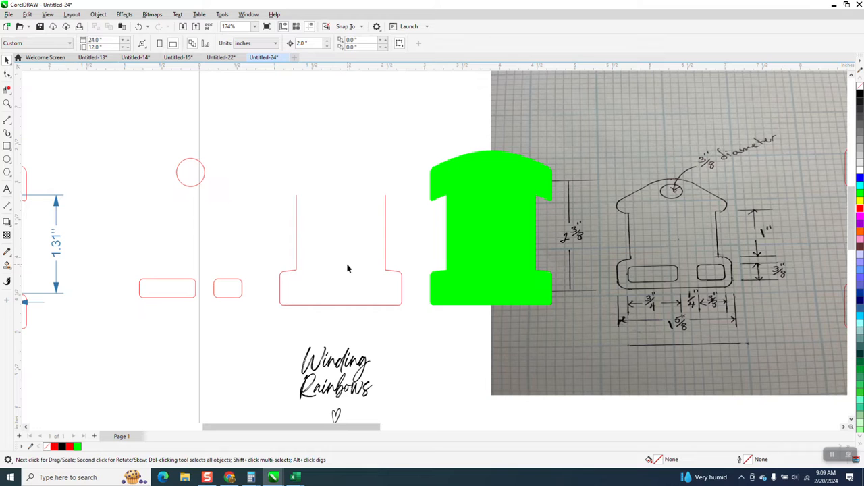
{"action": "left_click", "coordinate": [389, 275]}
{"action": "key", "text": "Delete"}
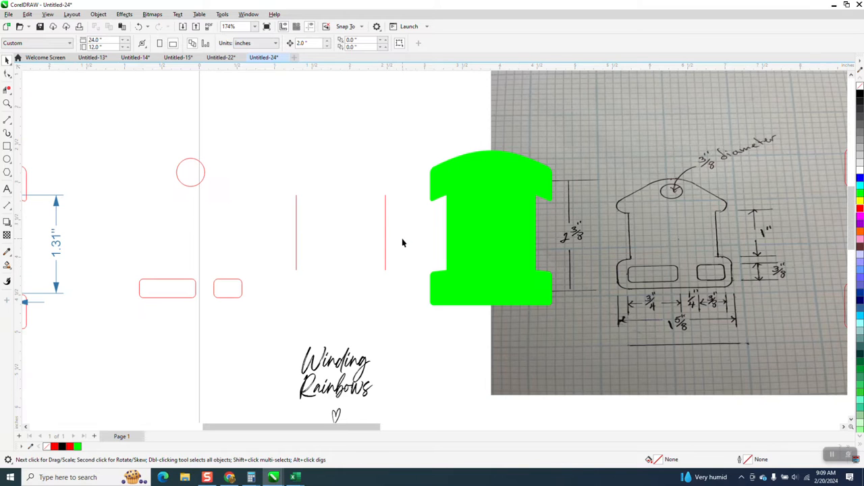
{"action": "left_click_drag", "start_coordinate": [264, 161], "coordinate": [416, 300]}
{"action": "key", "text": "Delete"}
Step: Move the green shape 2 inches left to the original position, remove its fill and give it a red outline
{"action": "left_click", "coordinate": [476, 258]}
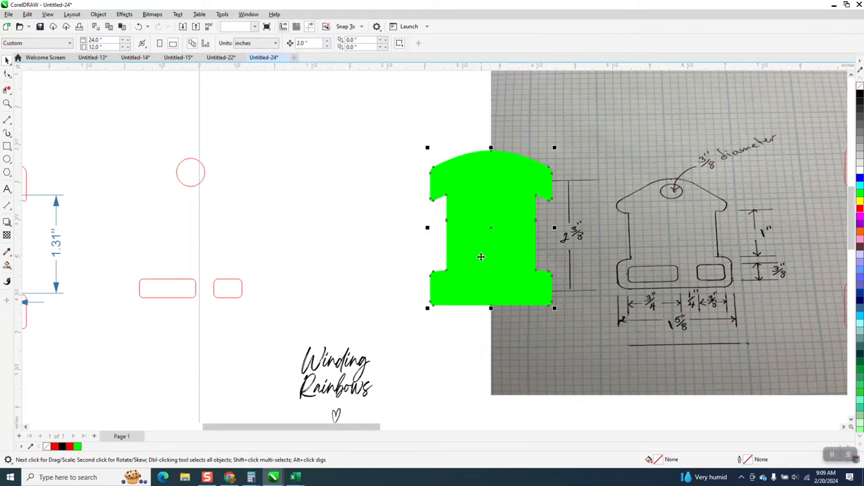
{"action": "key", "text": "Left"}
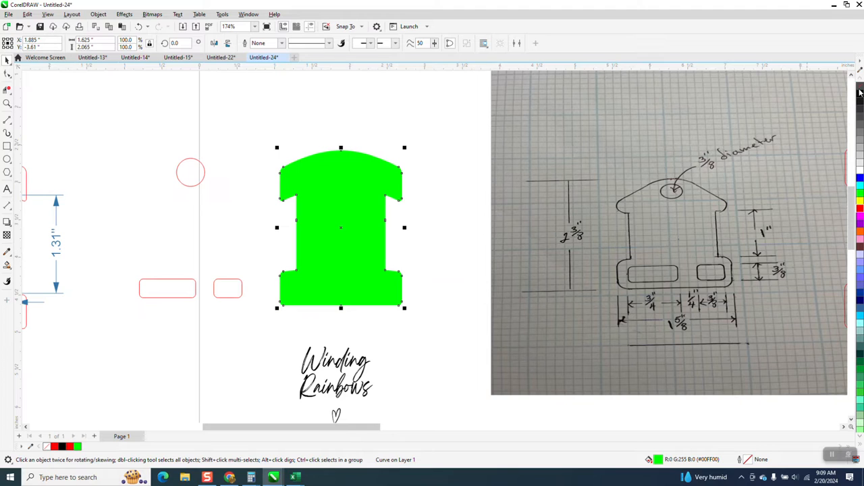
{"action": "left_click", "coordinate": [860, 88]}
{"action": "right_click", "coordinate": [860, 211]}
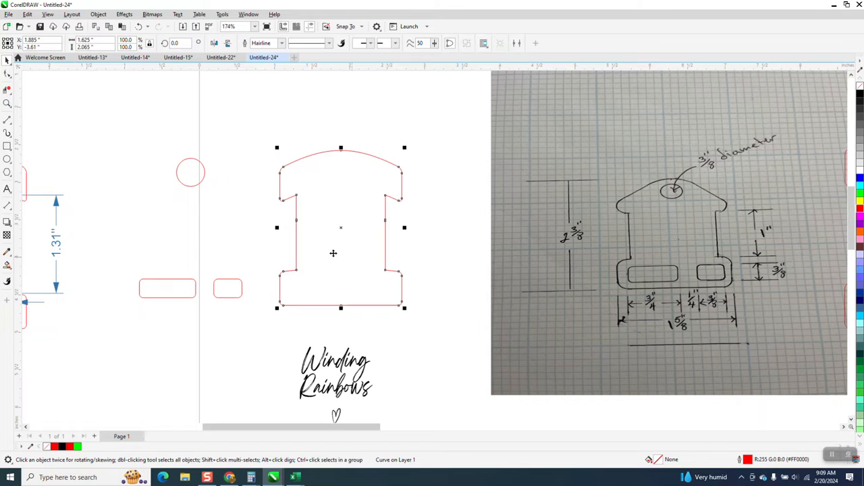
Step: Try moving the base's nodes down 2 inches without the two inner corner nodes, and undo the move
{"action": "left_click", "coordinate": [7, 102]}
{"action": "left_click_drag", "start_coordinate": [259, 248], "coordinate": [466, 329]}
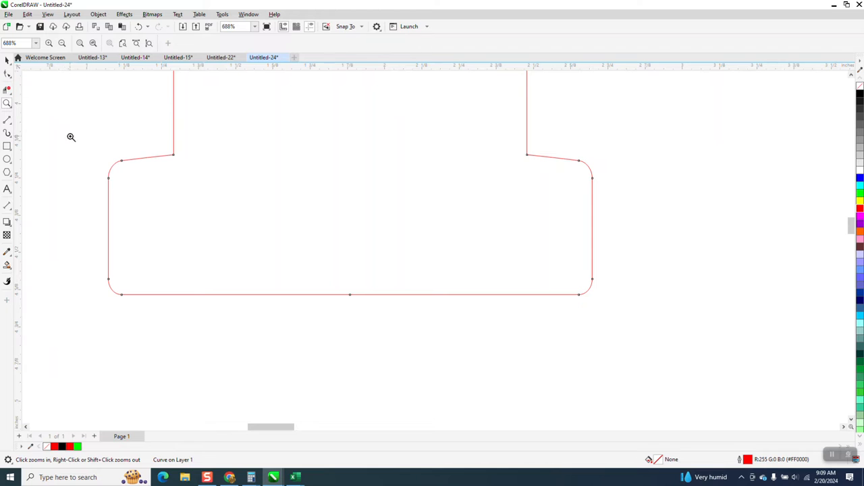
{"action": "left_click", "coordinate": [8, 75]}
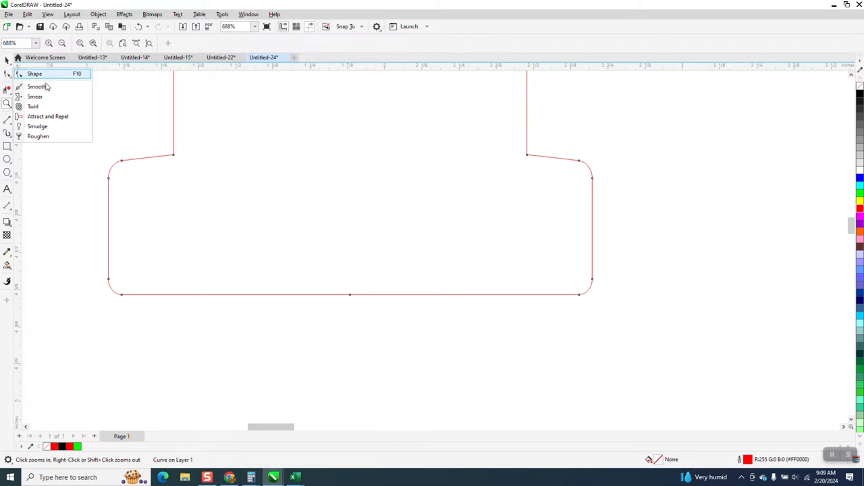
{"action": "left_click", "coordinate": [34, 74]}
{"action": "left_click_drag", "start_coordinate": [97, 158], "coordinate": [626, 334]}
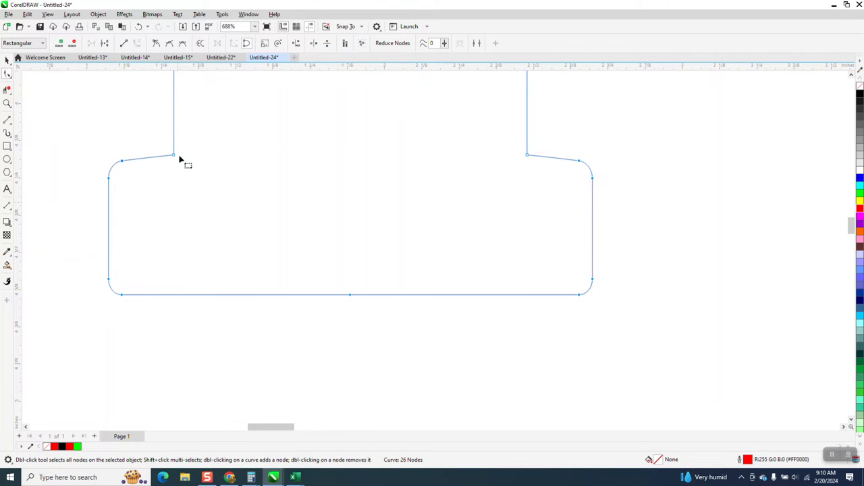
{"action": "key", "text": "Delete"}
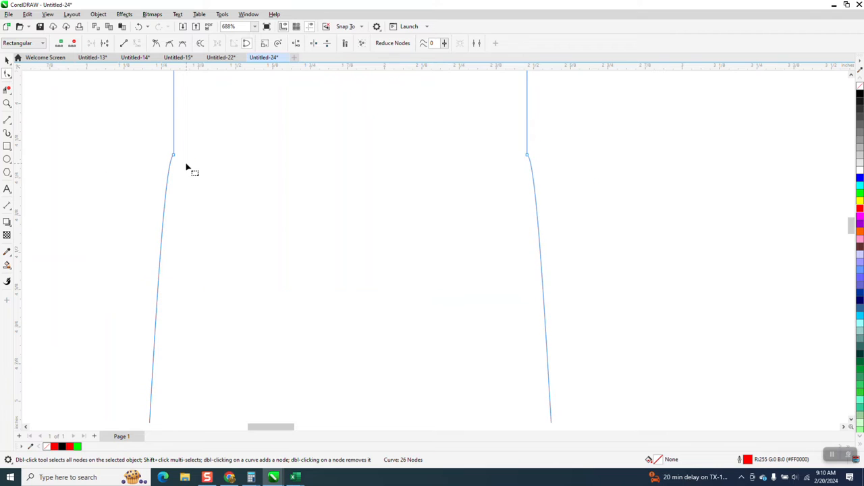
{"action": "left_click", "coordinate": [138, 28]}
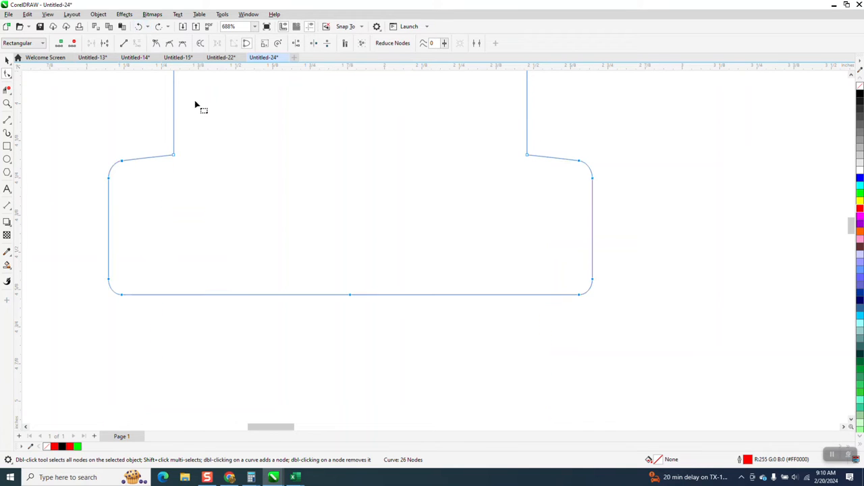
Step: Try moving all the base's nodes, including the two inner corner nodes, down 2 inches, and undo the move
{"action": "left_click_drag", "start_coordinate": [90, 135], "coordinate": [624, 333]}
{"action": "key", "text": "ctrl+shift+z"}
{"action": "scroll", "coordinate": [548, 258], "scroll_direction": "down", "scroll_amount": 1}
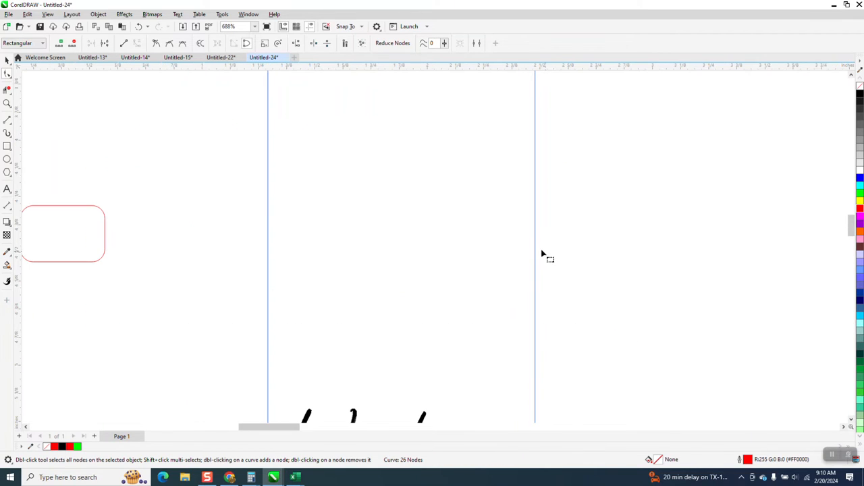
{"action": "left_click", "coordinate": [139, 27]}
{"action": "scroll", "coordinate": [201, 162], "scroll_direction": "down", "scroll_amount": 1}
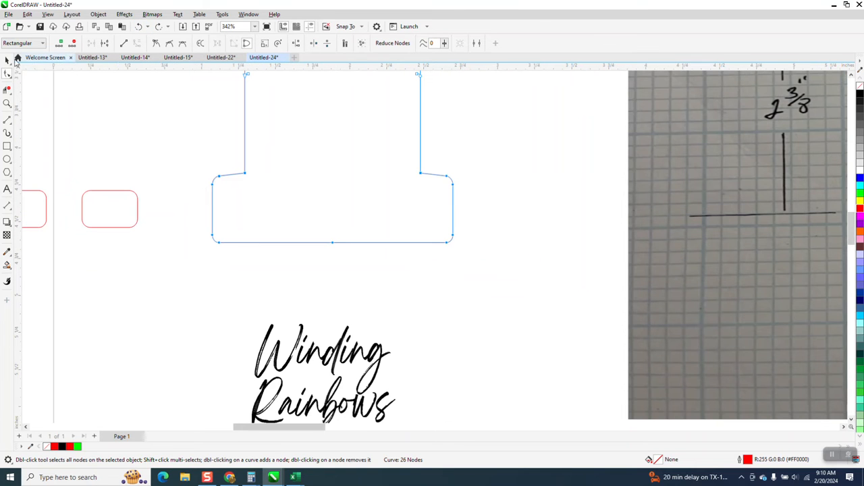
Step: Deselect the outline and set the nudge distance to 0.31 inches
{"action": "left_click", "coordinate": [7, 60]}
{"action": "left_click", "coordinate": [305, 84]}
{"action": "double_click", "coordinate": [301, 42]}
{"action": "type", "text": ".31"}
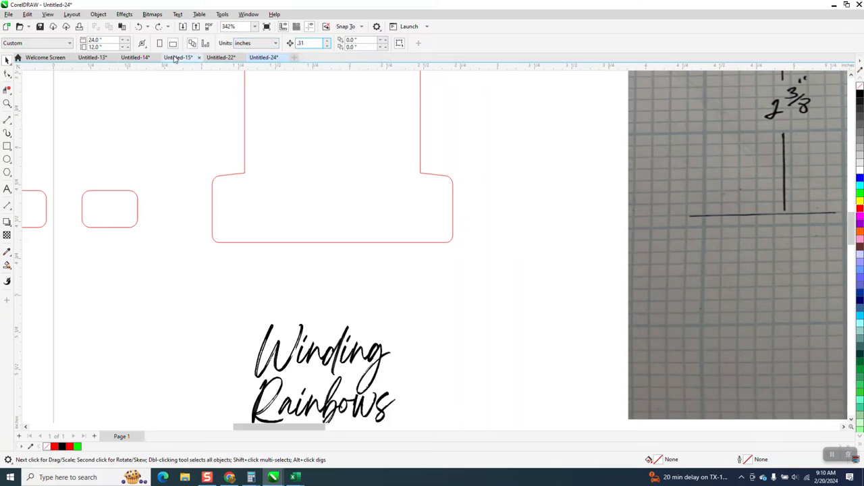
Step: Try moving the base's nodes down 0.31 inches without the two inner corner nodes, and undo the move
{"action": "left_click", "coordinate": [8, 73]}
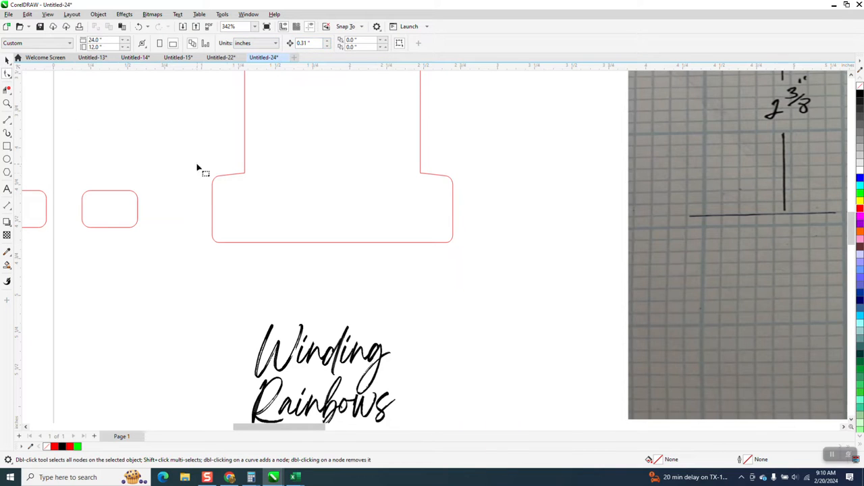
{"action": "left_click", "coordinate": [244, 177]}
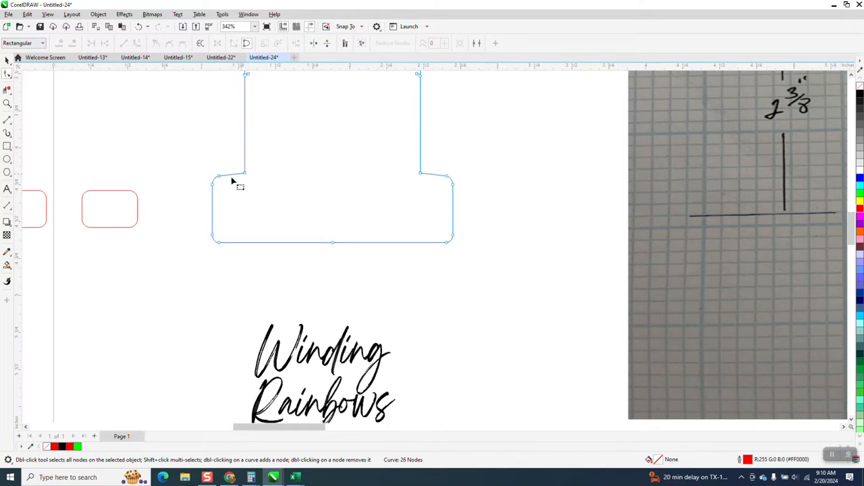
{"action": "left_click_drag", "start_coordinate": [210, 172], "coordinate": [361, 265]}
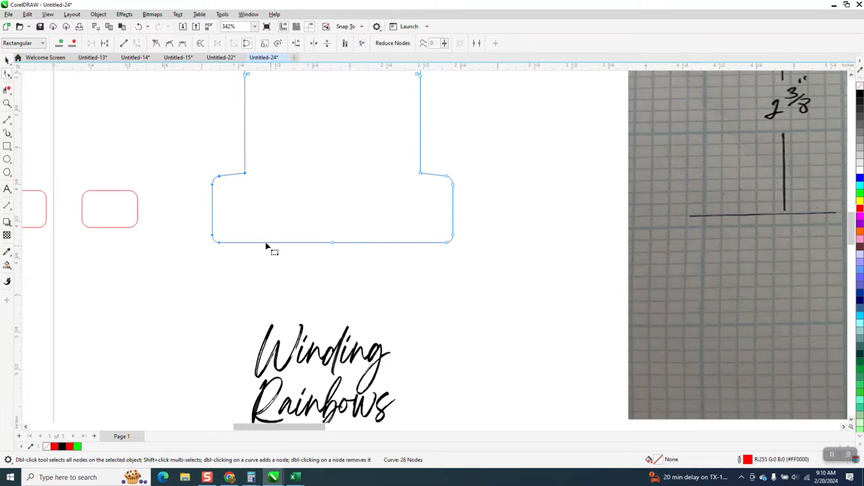
{"action": "left_click_drag", "start_coordinate": [203, 174], "coordinate": [493, 270]}
{"action": "left_click_drag", "start_coordinate": [234, 160], "coordinate": [431, 199]}
{"action": "key", "text": "Down"}
{"action": "key", "text": "Down"}
{"action": "key", "text": "Down"}
{"action": "key", "text": "Down"}
{"action": "key", "text": "Down"}
{"action": "key", "text": "Down"}
{"action": "key", "text": "Down"}
{"action": "key", "text": "Down"}
{"action": "key", "text": "Down"}
{"action": "key", "text": "Down"}
{"action": "key", "text": "Down"}
{"action": "key", "text": "Down"}
{"action": "key", "text": "Down"}
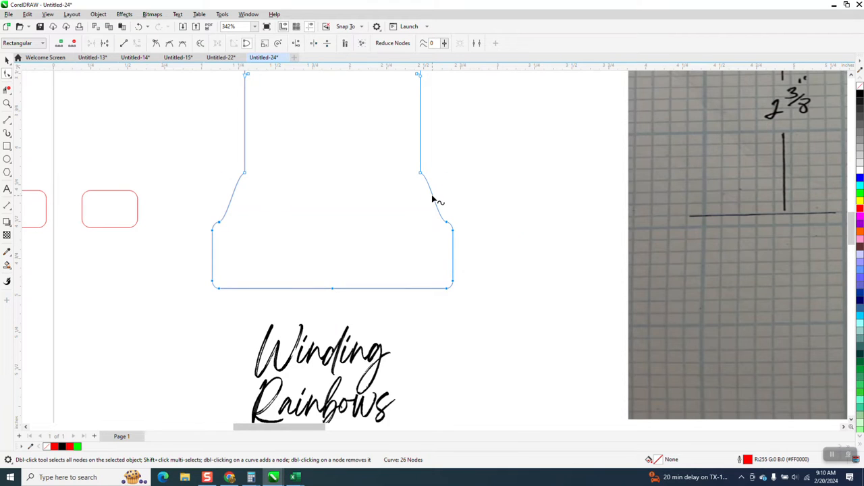
{"action": "left_click", "coordinate": [138, 27]}
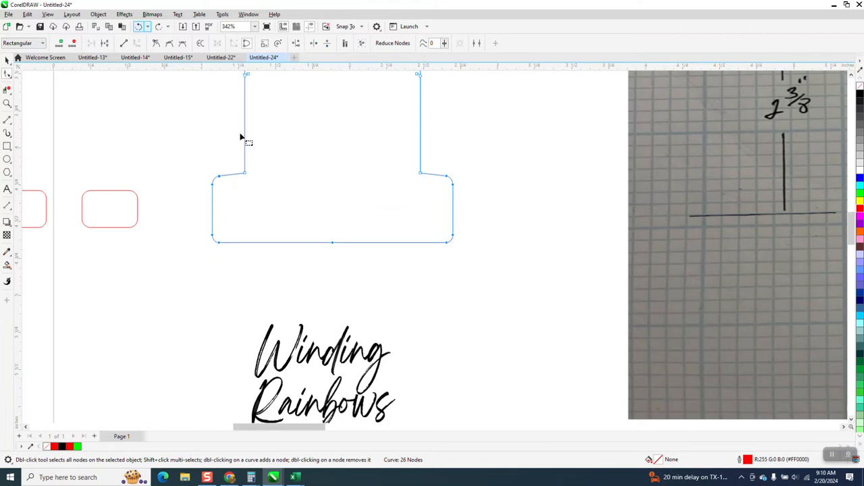
Step: Move all the base's nodes, including the two inner corner nodes, down 0.31 inches to lengthen the body
{"action": "left_click_drag", "start_coordinate": [200, 151], "coordinate": [515, 271]}
{"action": "key", "text": "Down"}
{"action": "scroll", "coordinate": [399, 205], "scroll_direction": "down", "scroll_amount": 4}
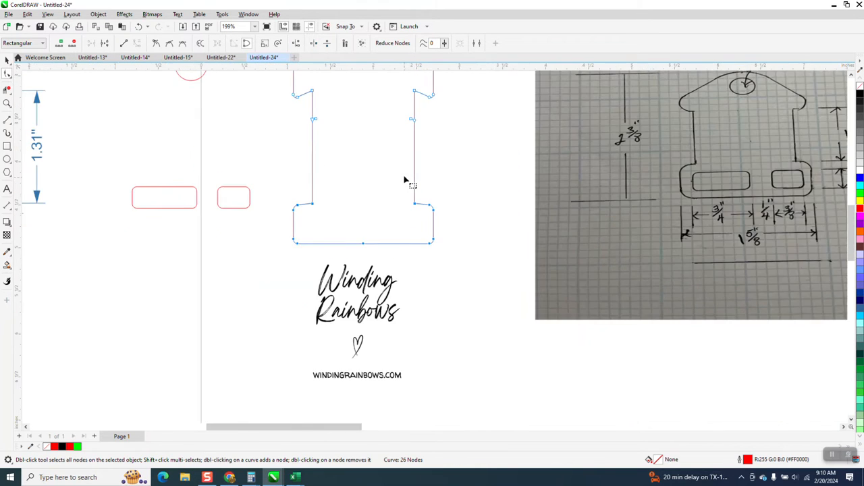
{"action": "scroll", "coordinate": [405, 181], "scroll_direction": "down", "scroll_amount": 2}
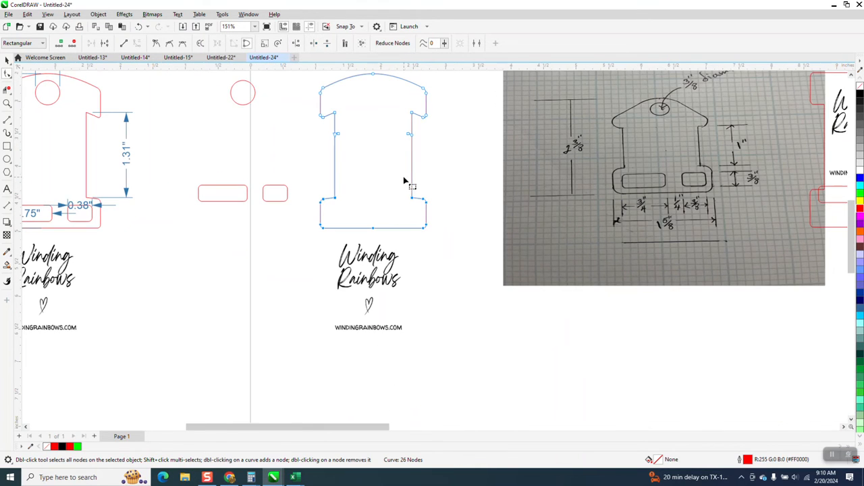
{"action": "left_click", "coordinate": [6, 60]}
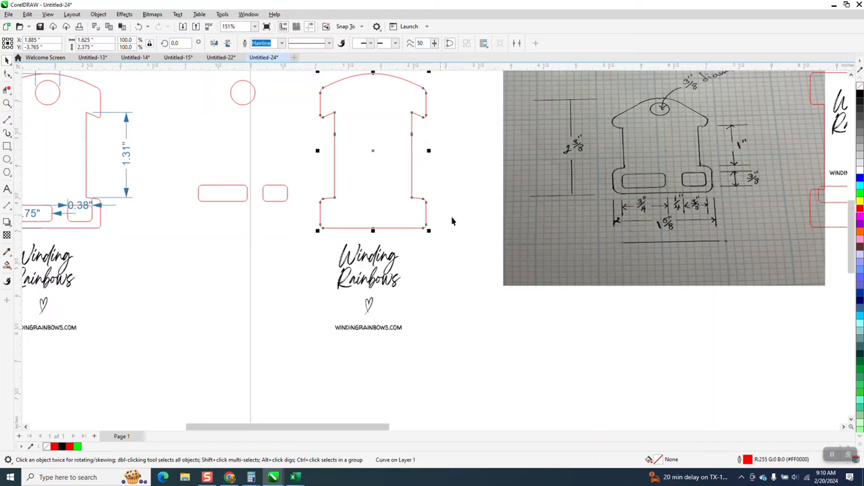
Step: Move the base's upper nodes on both sides, including the inner corner nodes, up 0.31 inches while keeping the bottom edge in place
{"action": "left_click", "coordinate": [6, 103]}
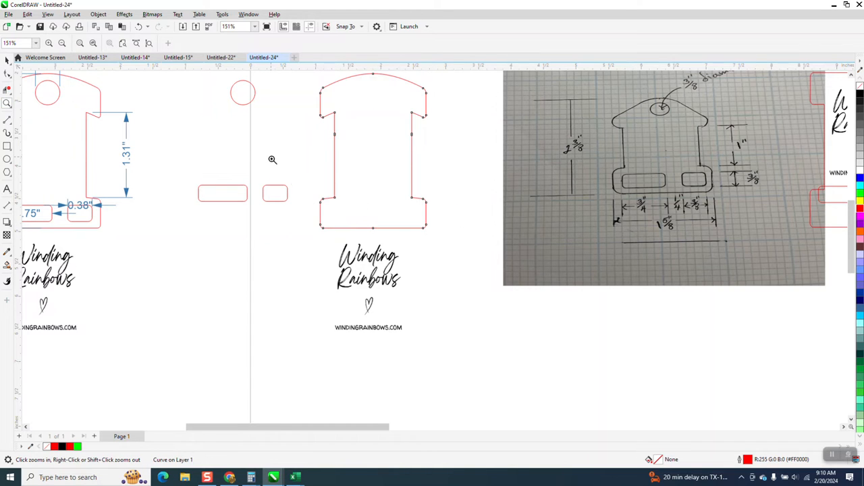
{"action": "left_click_drag", "start_coordinate": [504, 248], "coordinate": [503, 247]}
{"action": "left_click", "coordinate": [8, 74]}
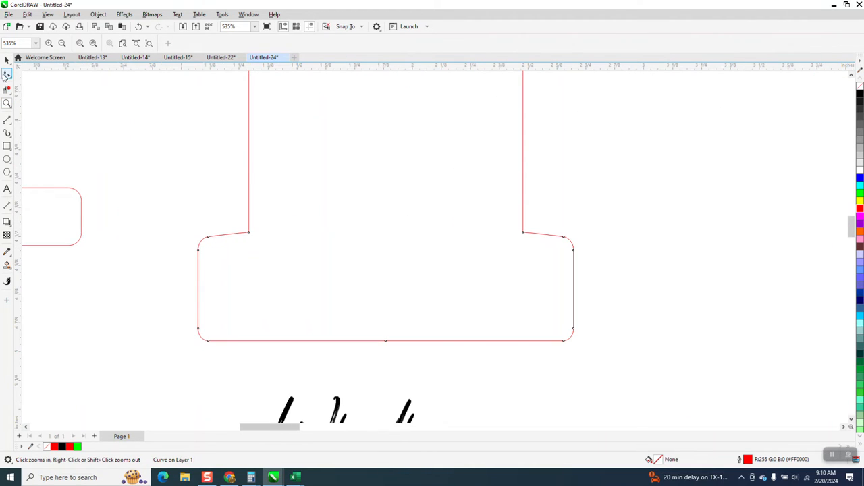
{"action": "left_click_drag", "start_coordinate": [173, 212], "coordinate": [581, 284]}
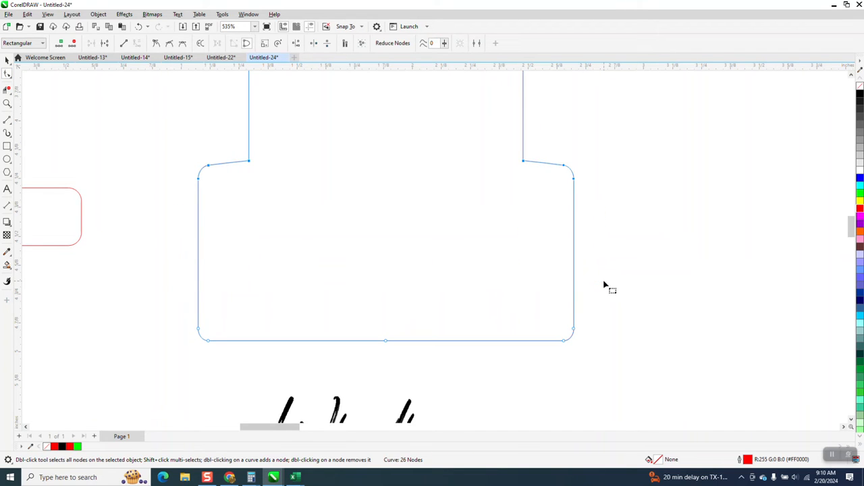
{"action": "scroll", "coordinate": [538, 264], "scroll_direction": "down", "scroll_amount": 2}
{"action": "scroll", "coordinate": [510, 258], "scroll_direction": "down", "scroll_amount": 1}
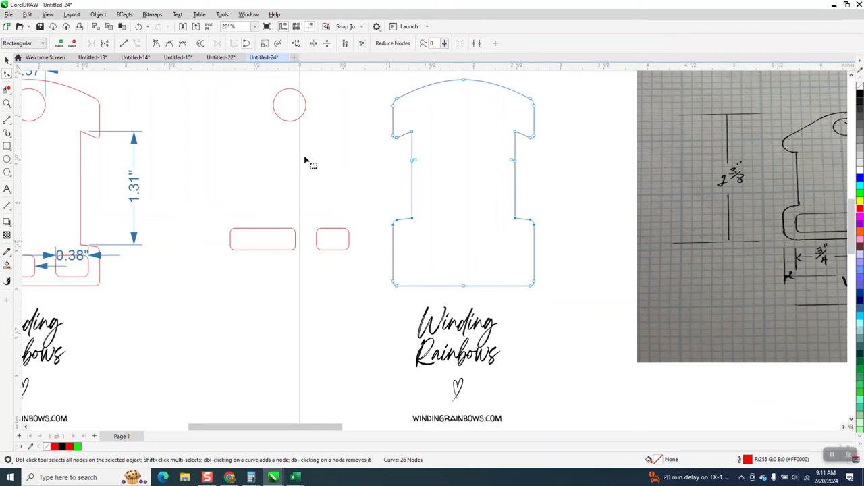
{"action": "left_click", "coordinate": [8, 60]}
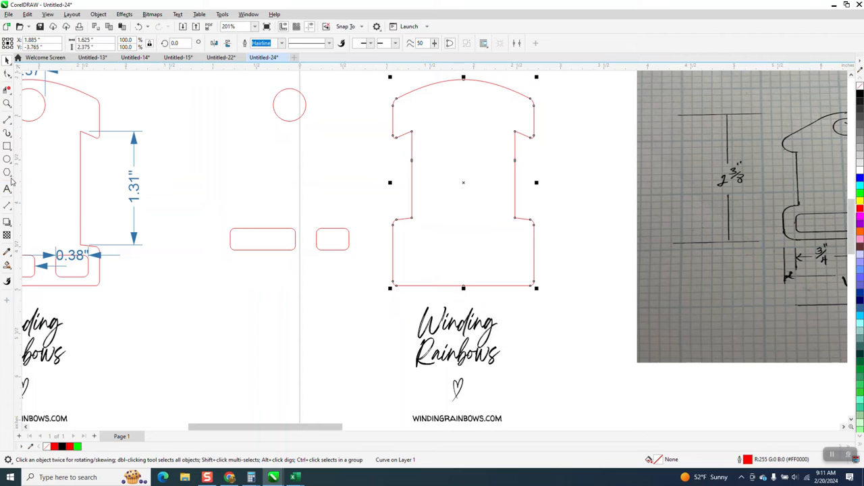
Step: Dimension the height of the body's right side between its corner nodes, and delete that dimension
{"action": "left_click", "coordinate": [13, 213]}
{"action": "left_click", "coordinate": [41, 206]}
{"action": "left_click_drag", "start_coordinate": [515, 219], "coordinate": [516, 131]}
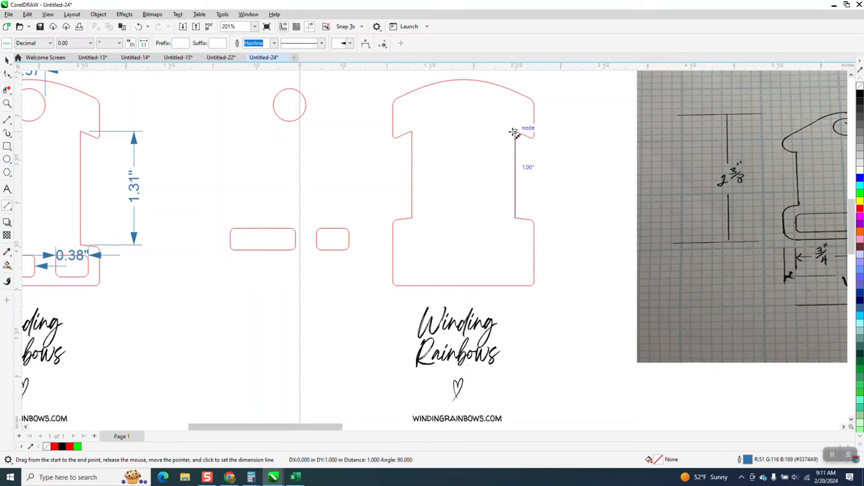
{"action": "left_click", "coordinate": [584, 155]}
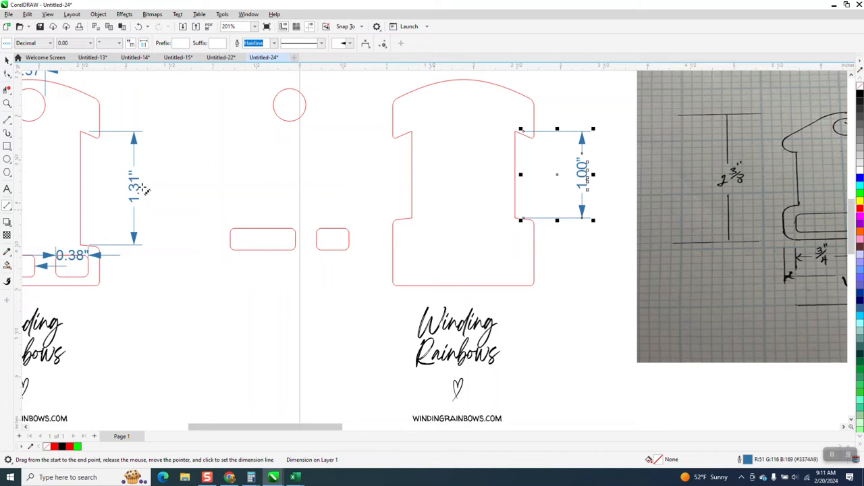
{"action": "left_click", "coordinate": [7, 59]}
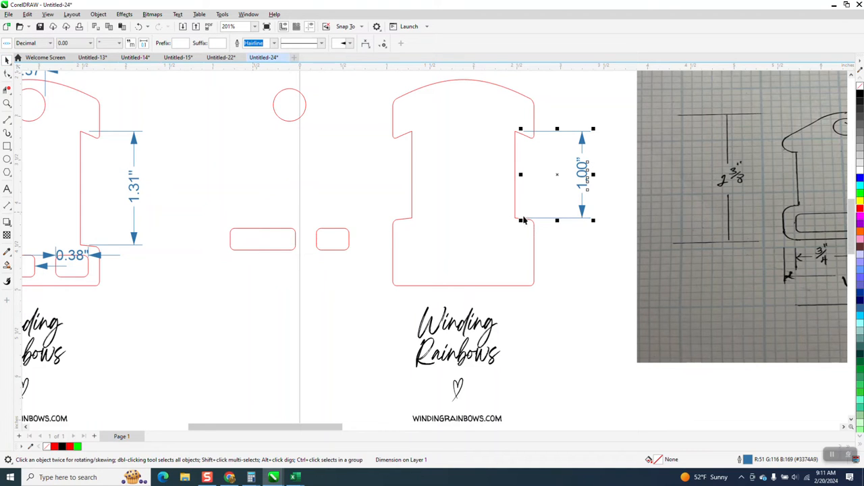
{"action": "key", "text": "Delete"}
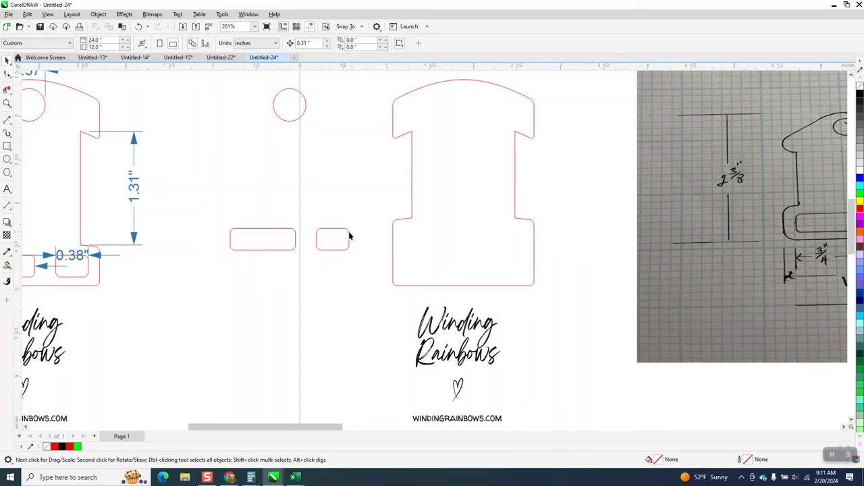
Step: Move the circle right in seven 0.31-inch nudges into the outline's curved top
{"action": "left_click", "coordinate": [287, 115]}
{"action": "key", "text": "Right"}
{"action": "key", "text": "Right"}
{"action": "key", "text": "Right"}
{"action": "key", "text": "Right"}
{"action": "key", "text": "Right"}
{"action": "key", "text": "Right"}
{"action": "key", "text": "Right"}
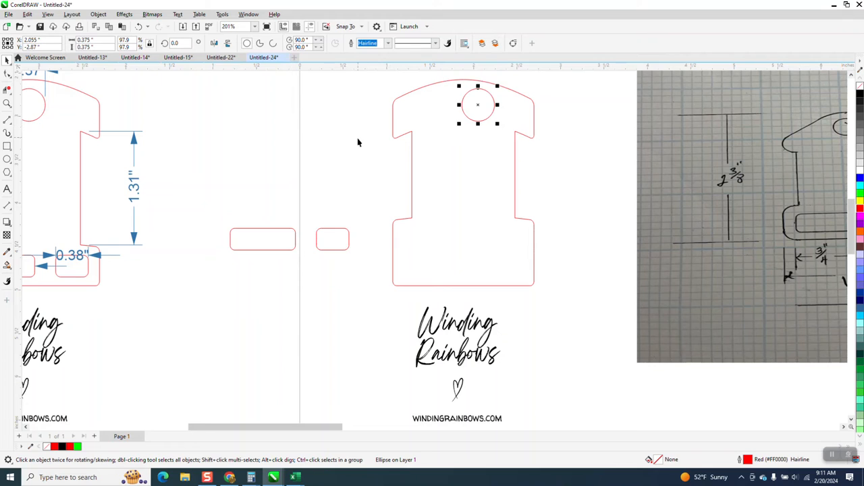
Step: Nudge the circle in 0.31-inch steps back out of the outline, placing it at X -0.115 and Y -3.18 inches
{"action": "key", "text": "Left"}
{"action": "key", "text": "Left"}
{"action": "key", "text": "Left"}
{"action": "key", "text": "Left"}
{"action": "key", "text": "Left"}
{"action": "key", "text": "Left"}
{"action": "key", "text": "Left"}
{"action": "key", "text": "Left"}
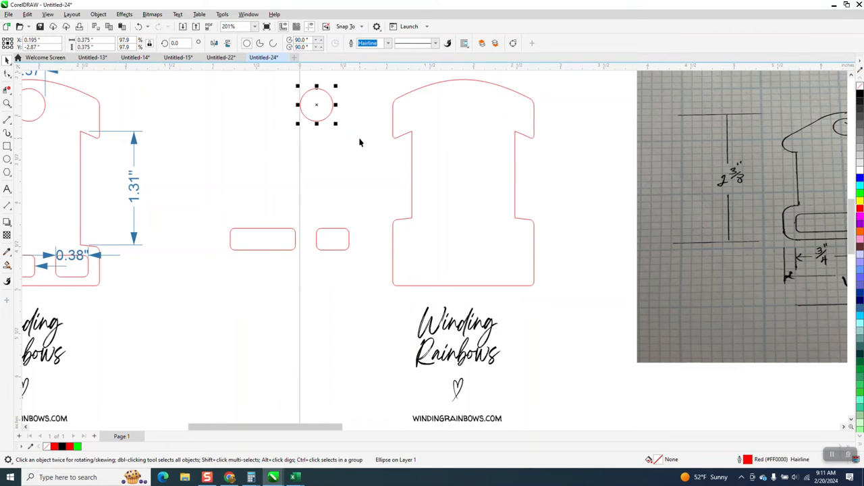
{"action": "key", "text": "Left"}
{"action": "key", "text": "Down"}
{"action": "key", "text": "Right"}
{"action": "key", "text": "Right"}
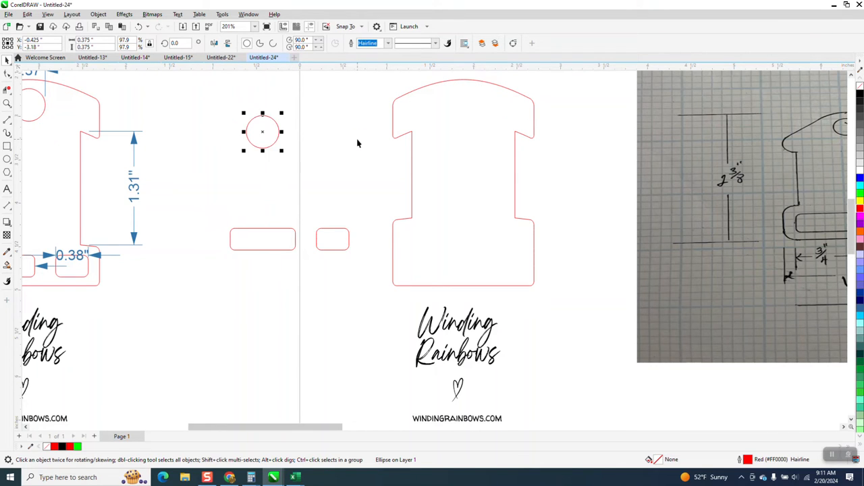
{"action": "key", "text": "Right"}
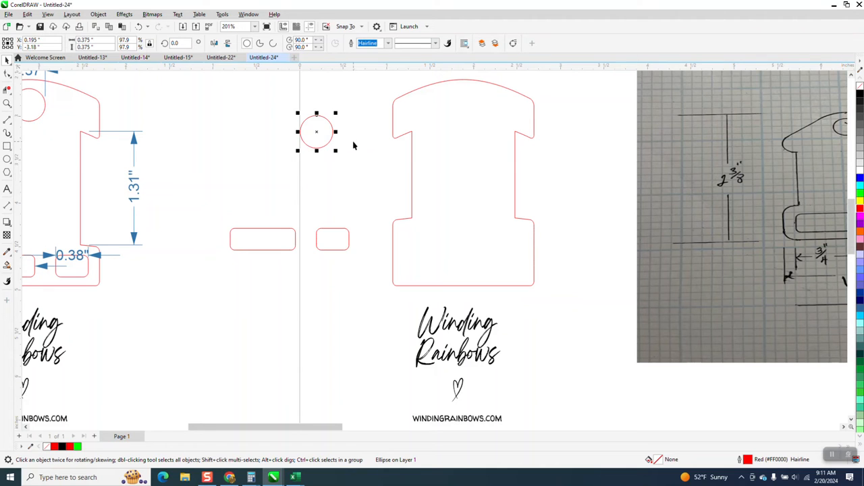
{"action": "key", "text": "Left"}
Step: Set the nudge distance to 2 inches, then move the circle right by that amount and up into the outline's curved top, at Y -2.905
{"action": "left_click", "coordinate": [317, 87]}
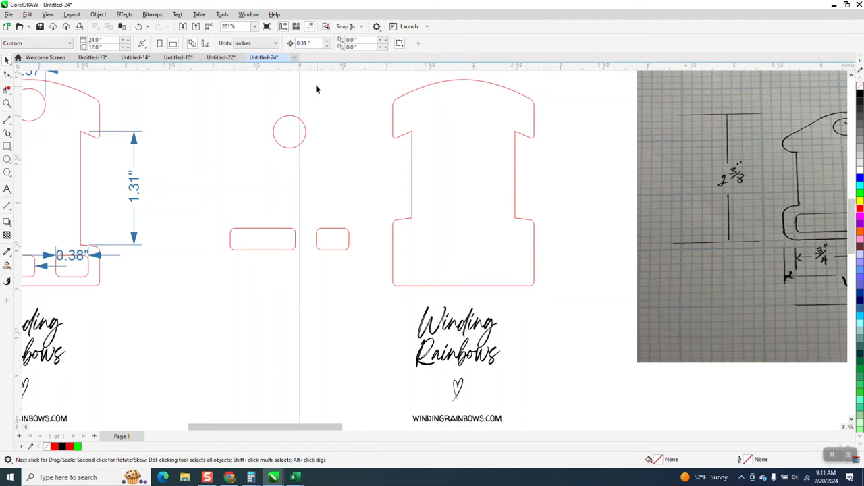
{"action": "type", "text": "2"}
{"action": "left_click", "coordinate": [303, 149]}
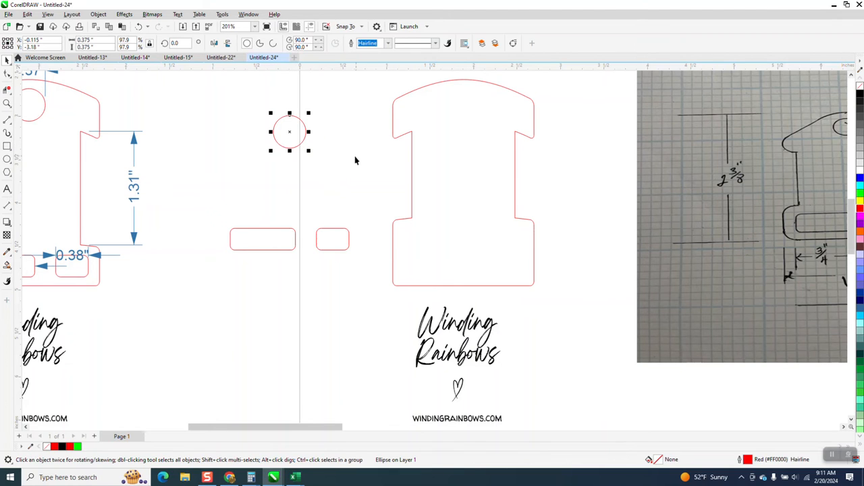
{"action": "key", "text": "Right"}
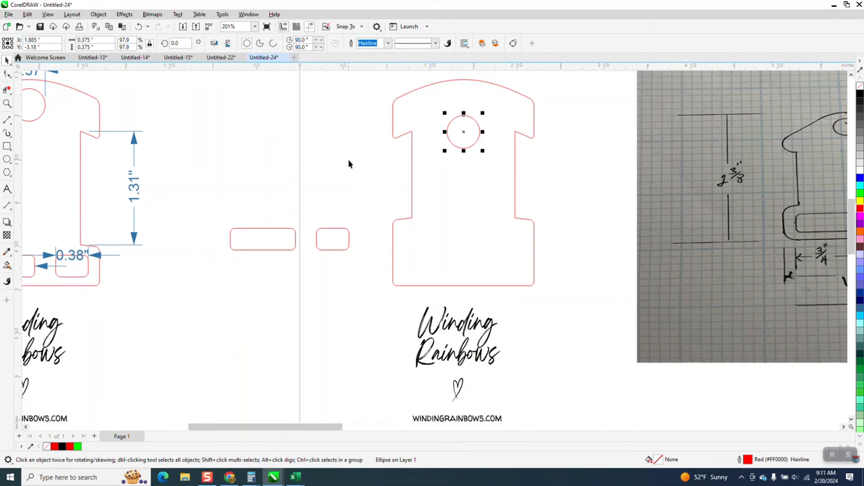
{"action": "left_click_drag", "start_coordinate": [463, 131], "coordinate": [466, 111]}
Step: Group the two loose slots and move them right 2 inches into the outline's base
{"action": "left_click_drag", "start_coordinate": [213, 197], "coordinate": [285, 255]}
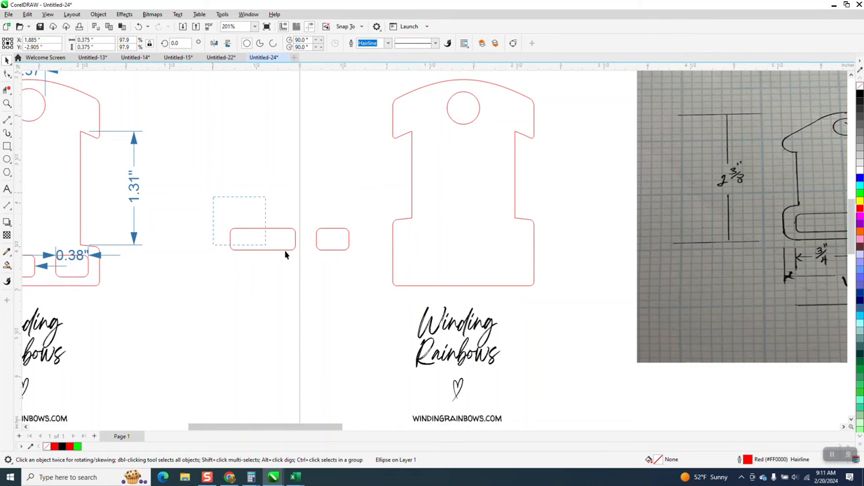
{"action": "left_click_drag", "start_coordinate": [352, 275], "coordinate": [354, 277]}
{"action": "key", "text": "ctrl+g"}
{"action": "key", "text": "Right"}
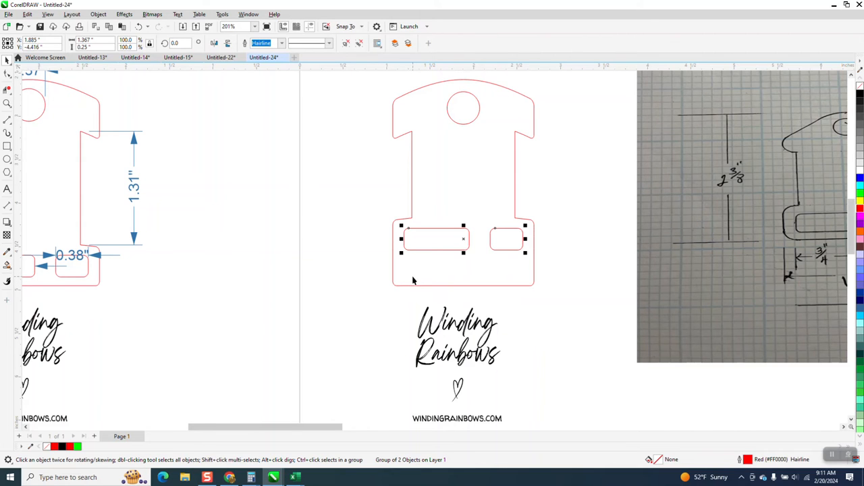
Step: Ungroup the two slots in the base so their nodes can be edited individually
{"action": "scroll", "coordinate": [370, 265], "scroll_direction": "down", "scroll_amount": 1}
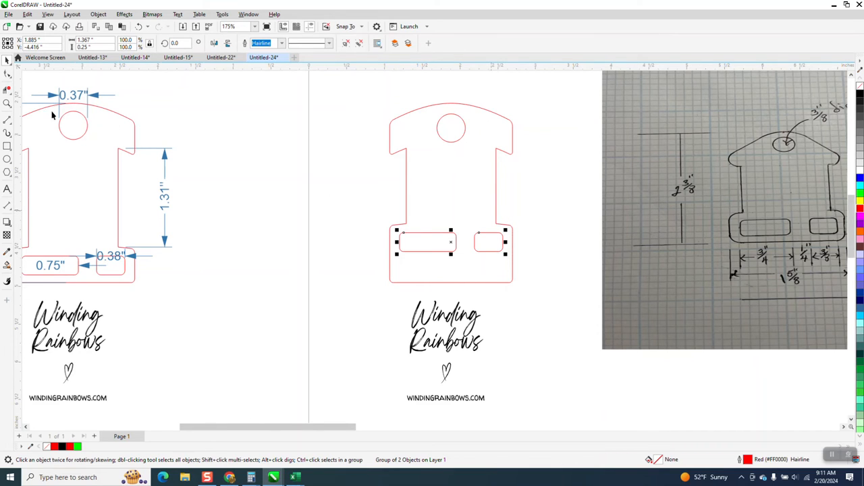
{"action": "left_click", "coordinate": [7, 103]}
{"action": "left_click_drag", "start_coordinate": [347, 211], "coordinate": [576, 310]}
{"action": "left_click", "coordinate": [6, 72]}
{"action": "left_click", "coordinate": [224, 191]}
{"action": "left_click", "coordinate": [223, 194]}
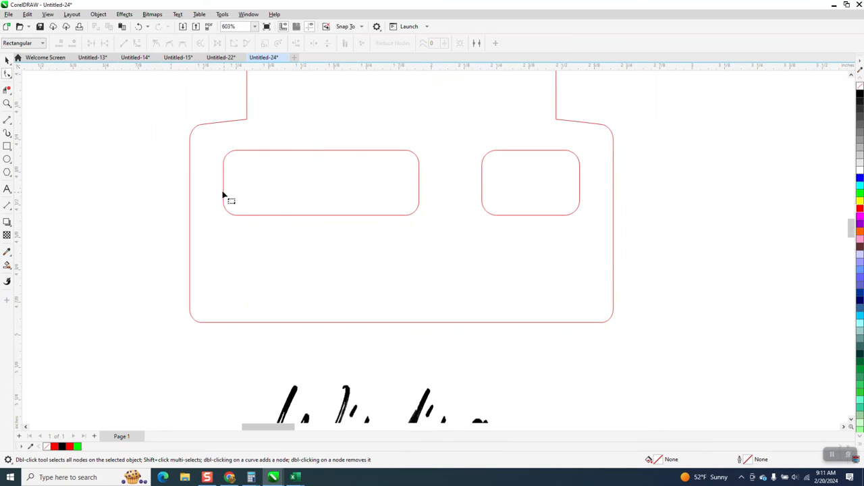
{"action": "left_click", "coordinate": [7, 59]}
{"action": "left_click", "coordinate": [268, 154]}
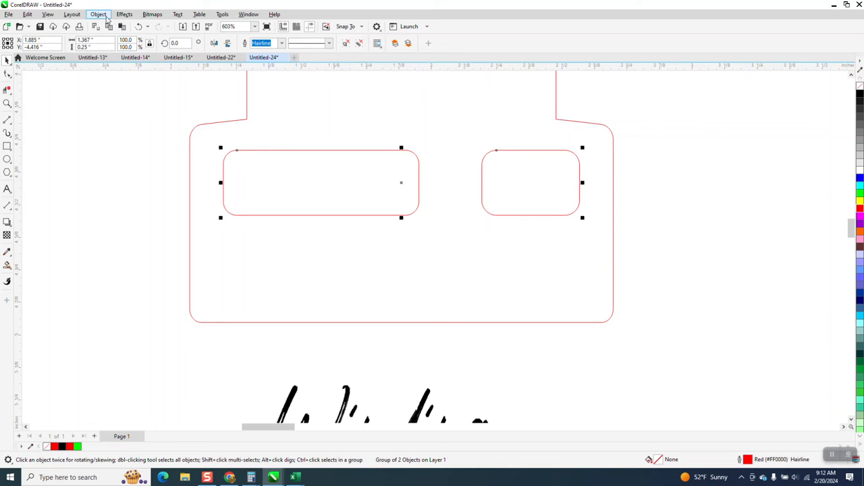
{"action": "left_click", "coordinate": [98, 14]}
{"action": "mouse_move", "coordinate": [111, 167]}
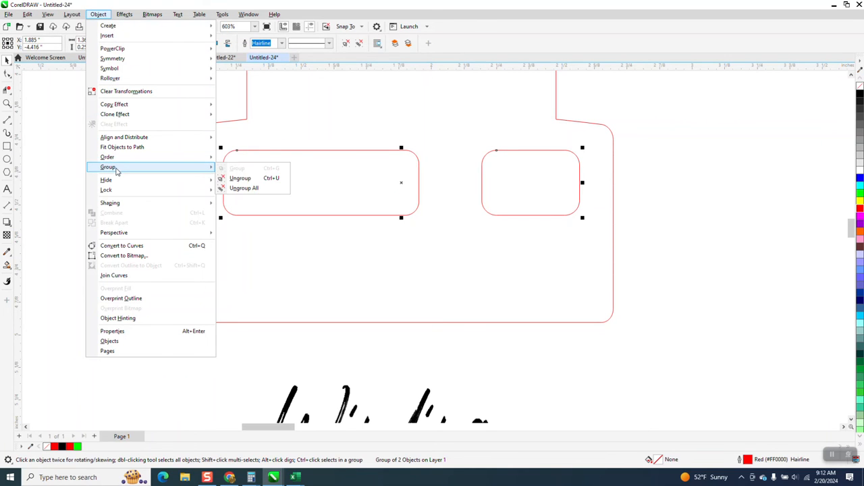
{"action": "left_click", "coordinate": [237, 186]}
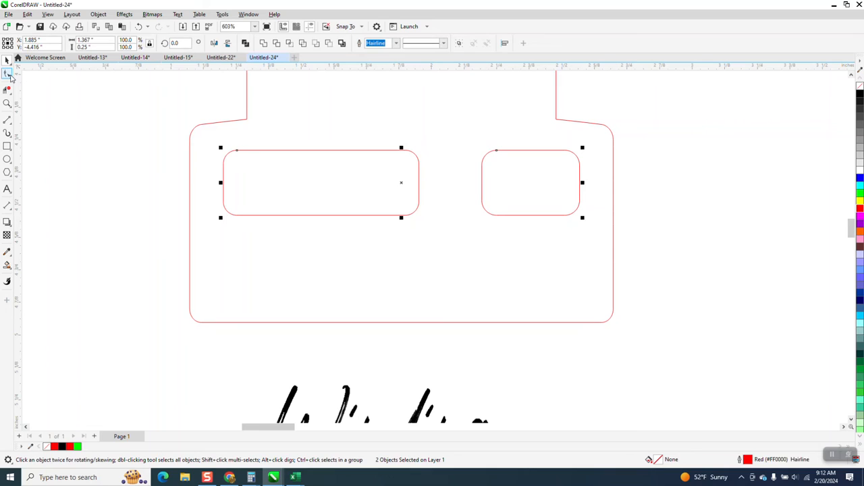
Step: Convert the wide slot in the base to curves and select the nodes along its bottom edge
{"action": "left_click", "coordinate": [7, 73]}
{"action": "left_click", "coordinate": [225, 199]}
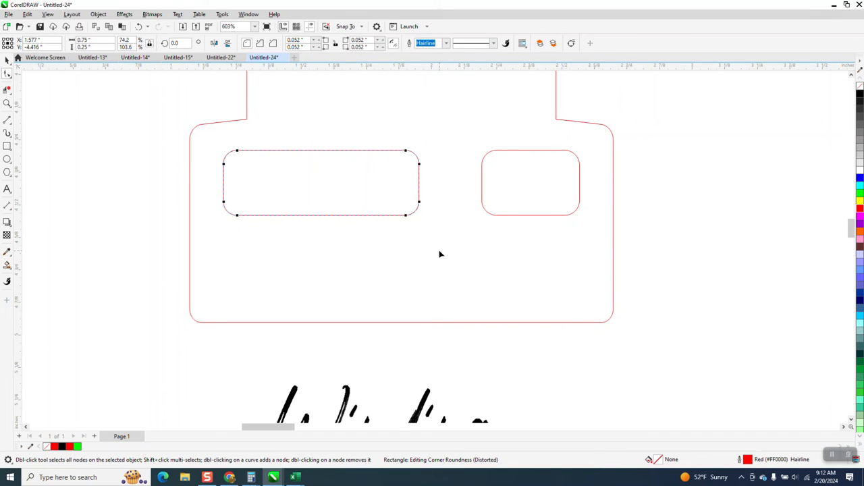
{"action": "left_click", "coordinate": [98, 14]}
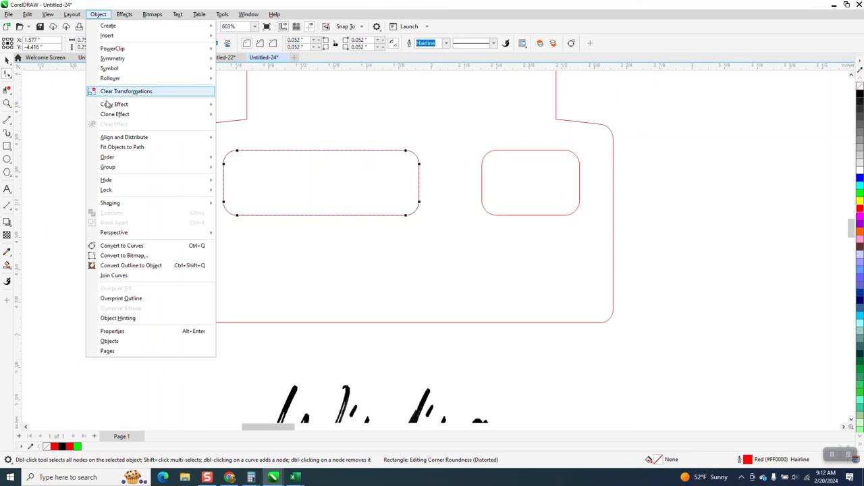
{"action": "left_click", "coordinate": [139, 246]}
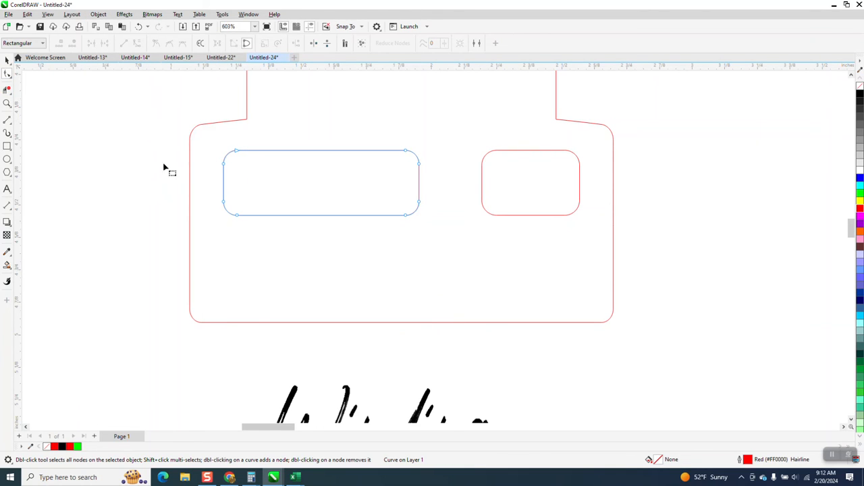
{"action": "left_click_drag", "start_coordinate": [312, 239], "coordinate": [456, 257]}
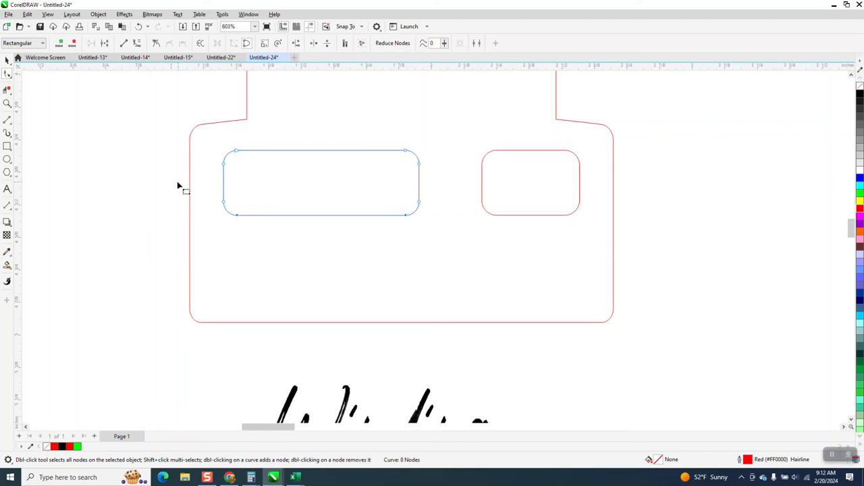
Step: Set the nudge distance to 0.31 inches and move the wide slot's four lower nodes down by that amount
{"action": "left_click", "coordinate": [7, 60]}
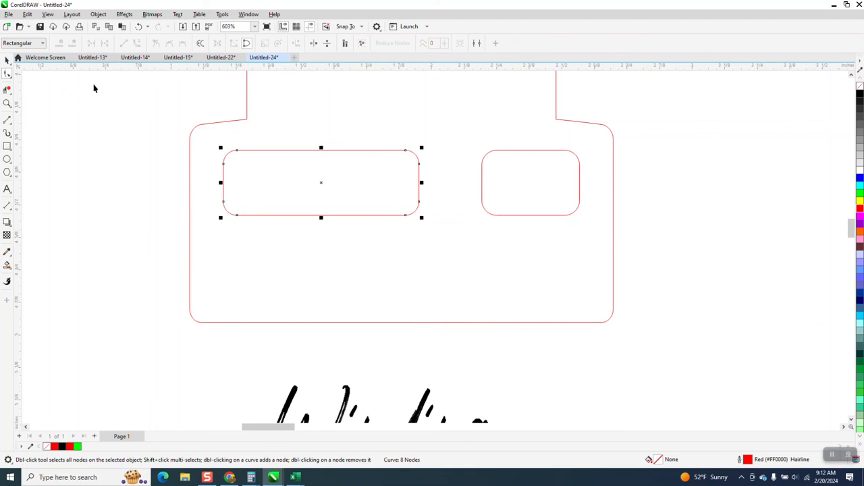
{"action": "left_click", "coordinate": [113, 91]}
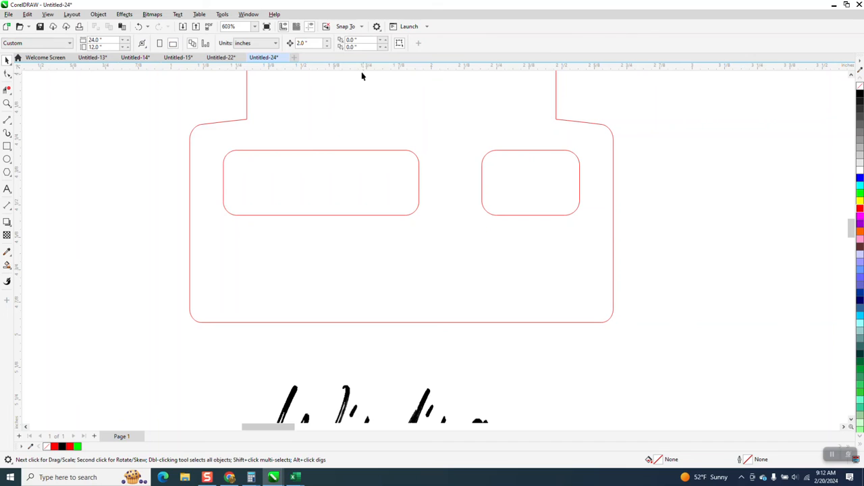
{"action": "left_click", "coordinate": [310, 43]}
{"action": "key", "text": "BackSpace"}
{"action": "type", "text": ".31"}
{"action": "left_click", "coordinate": [8, 75]}
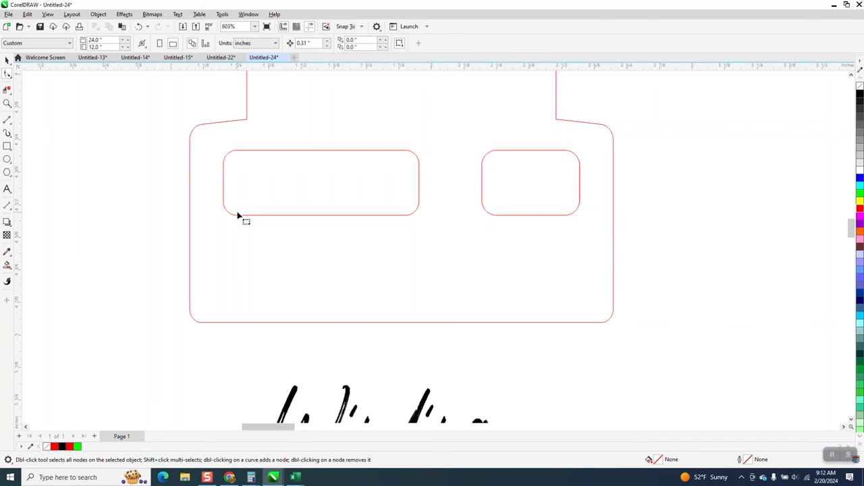
{"action": "left_click", "coordinate": [238, 218]}
{"action": "left_click", "coordinate": [233, 215]}
{"action": "left_click_drag", "start_coordinate": [178, 191], "coordinate": [429, 242]}
{"action": "key", "text": "Down"}
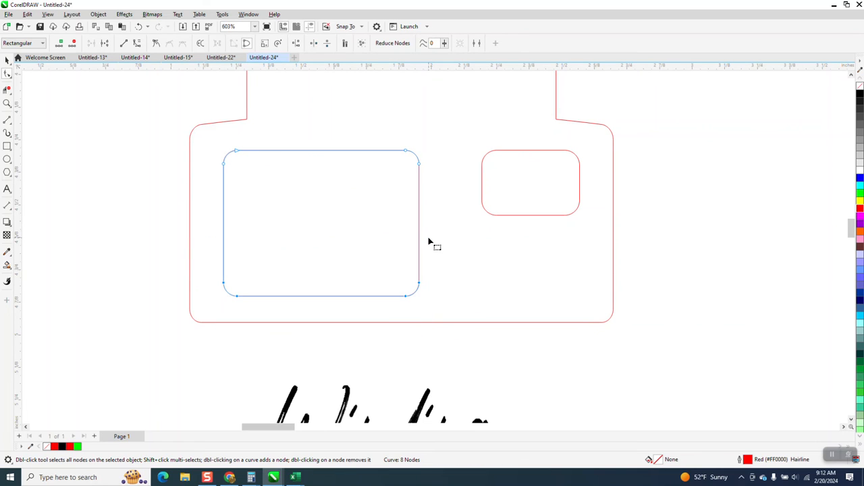
Step: Convert the small slot to curves and move its four lower nodes down 0.31 inches
{"action": "left_click", "coordinate": [579, 209]}
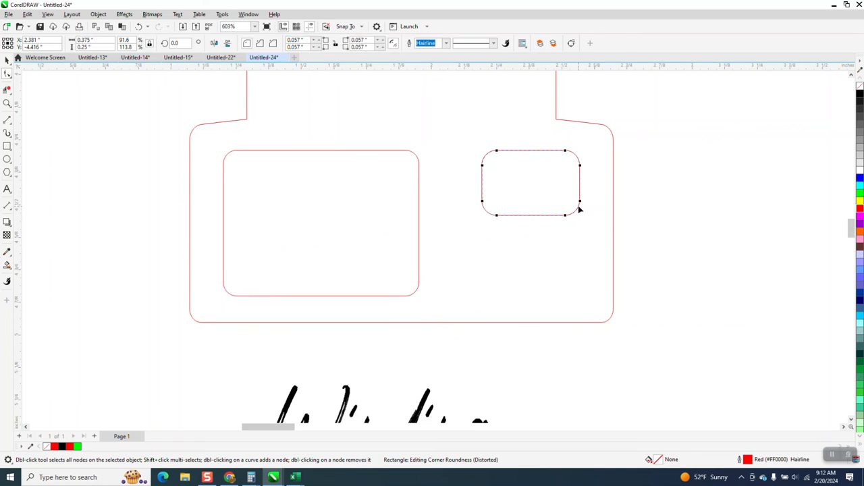
{"action": "left_click", "coordinate": [98, 14]}
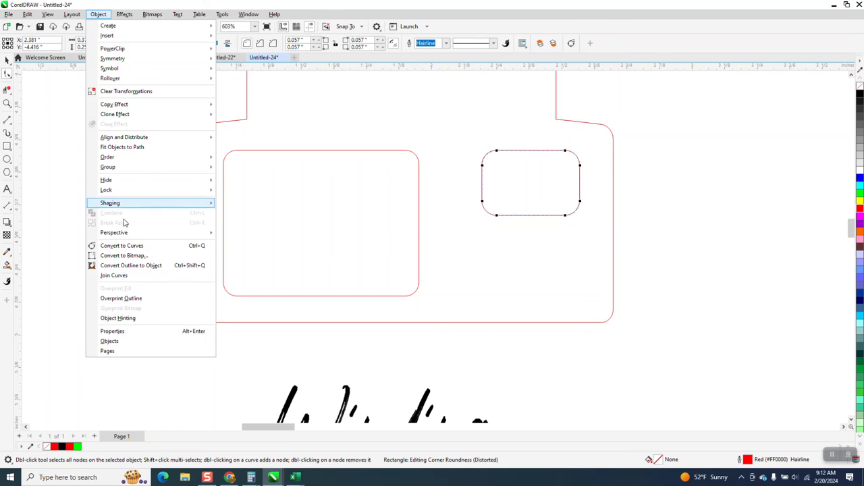
{"action": "left_click", "coordinate": [135, 248]}
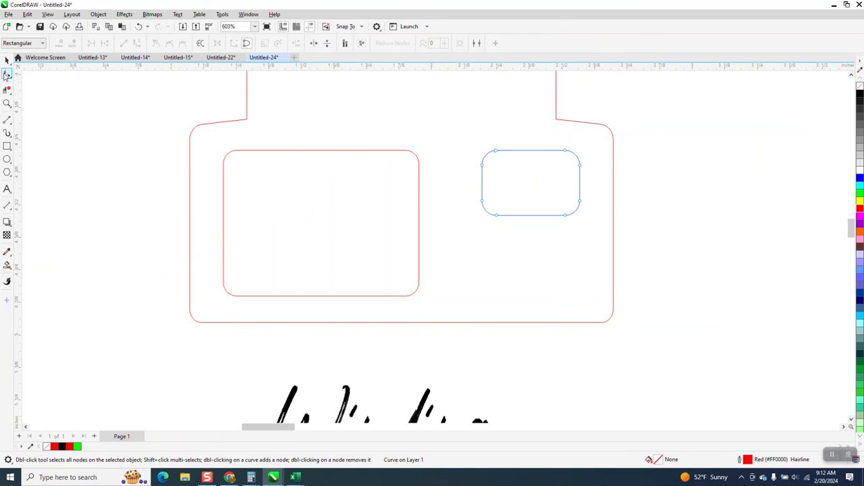
{"action": "left_click_drag", "start_coordinate": [636, 195], "coordinate": [440, 221]}
{"action": "key", "text": "Right"}
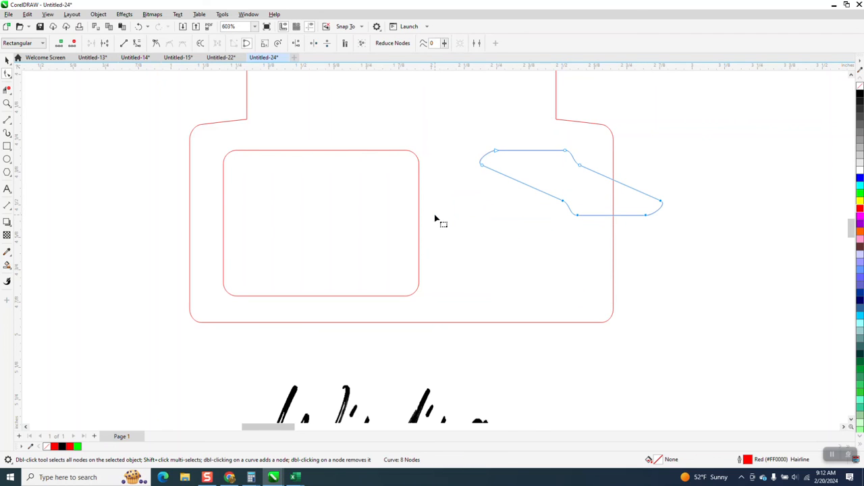
{"action": "key", "text": "ctrl+z"}
{"action": "key", "text": "Down"}
Step: Dimension the height of the body's right side between its inner corner nodes
{"action": "scroll", "coordinate": [616, 287], "scroll_direction": "down", "scroll_amount": 1}
{"action": "scroll", "coordinate": [616, 287], "scroll_direction": "down", "scroll_amount": 4}
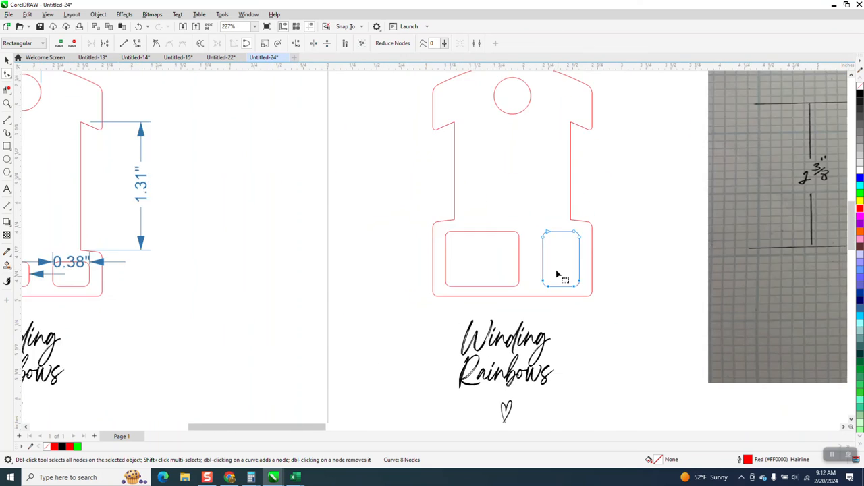
{"action": "left_click", "coordinate": [8, 103]}
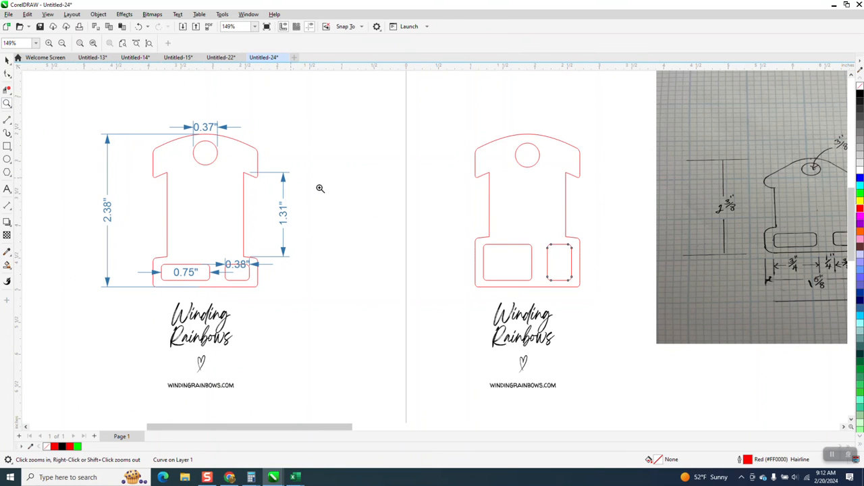
{"action": "left_click", "coordinate": [584, 282]}
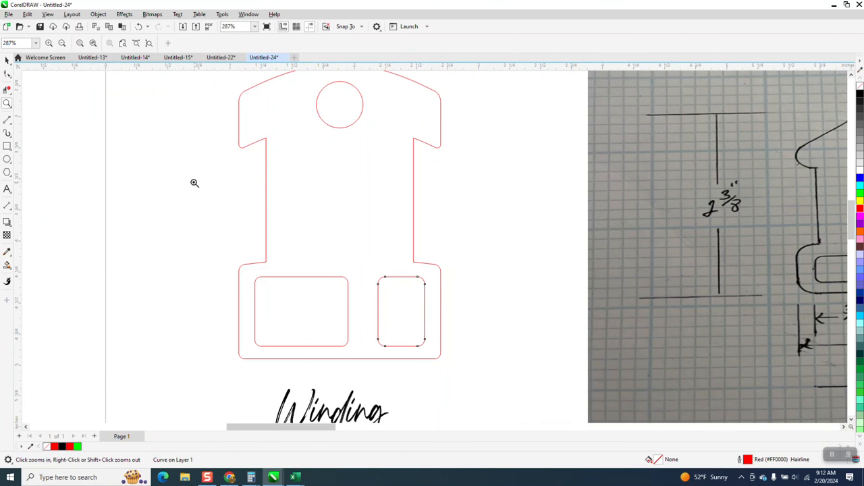
{"action": "left_click", "coordinate": [10, 208]}
{"action": "left_click", "coordinate": [49, 216]}
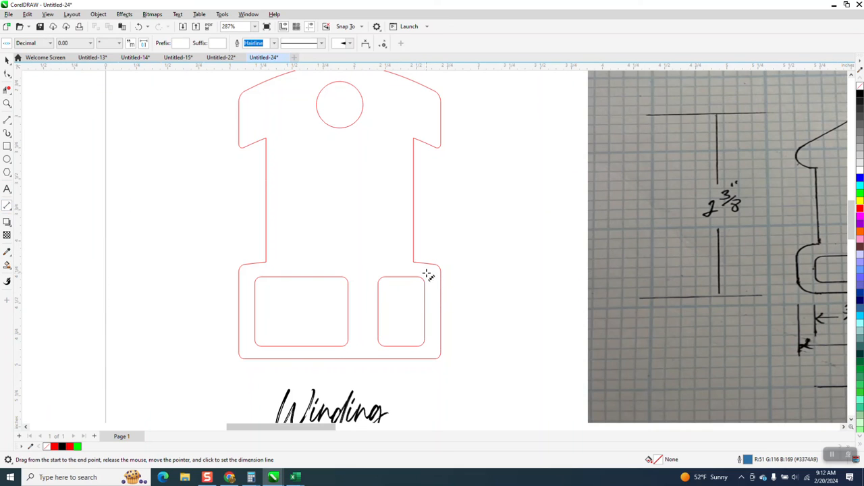
{"action": "left_click_drag", "start_coordinate": [414, 262], "coordinate": [415, 139]}
{"action": "left_click", "coordinate": [416, 142]}
Step: Dimension the tag's overall height from the peak of the curved top to the bottom edge
{"action": "scroll", "coordinate": [463, 174], "scroll_direction": "down", "scroll_amount": 1}
{"action": "left_click_drag", "start_coordinate": [375, 91], "coordinate": [377, 313]}
{"action": "left_click", "coordinate": [377, 313]}
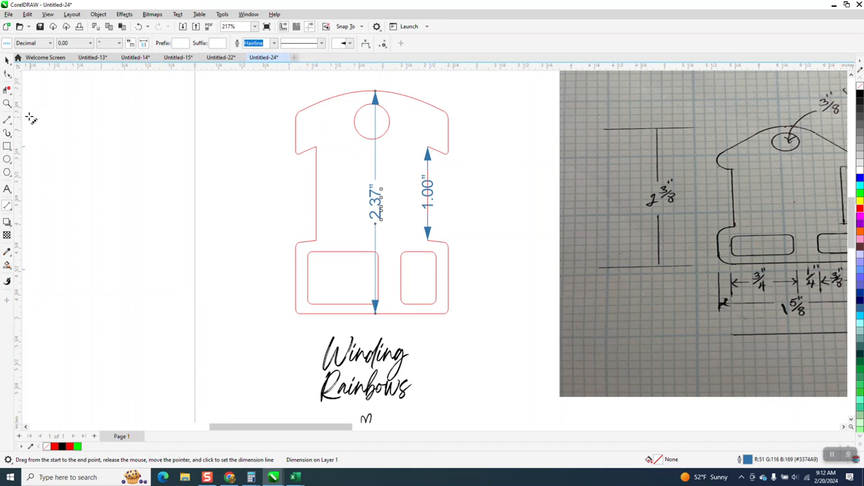
{"action": "left_click", "coordinate": [7, 103]}
{"action": "right_click", "coordinate": [298, 231]}
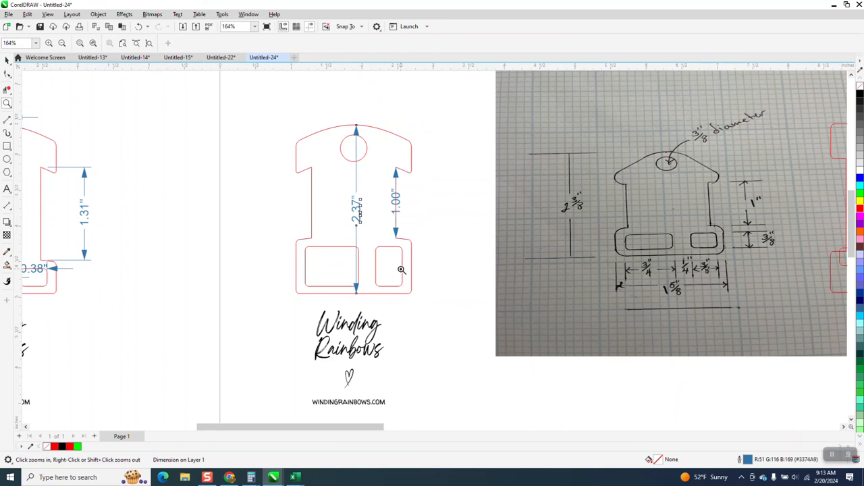
{"action": "right_click", "coordinate": [376, 259]}
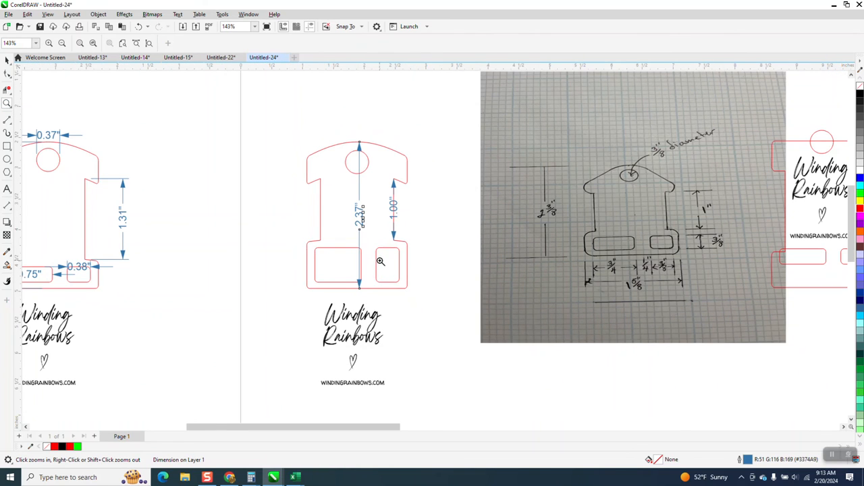
{"action": "right_click", "coordinate": [380, 261]}
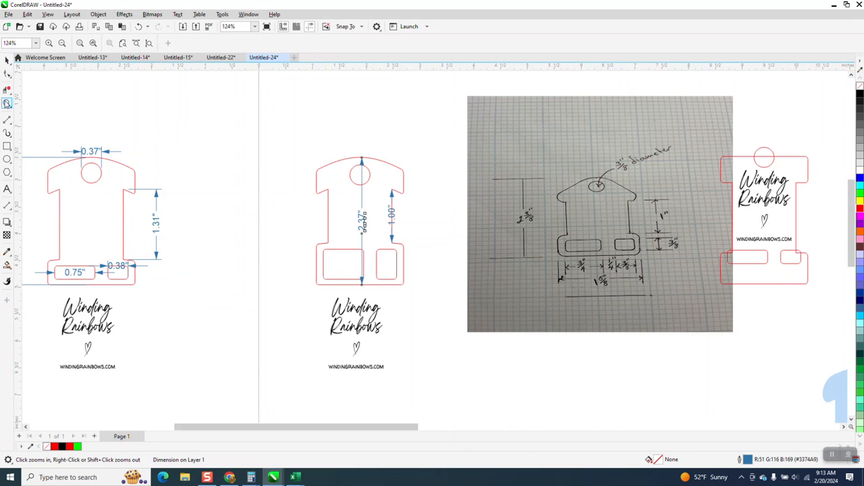
{"action": "left_click_drag", "start_coordinate": [284, 163], "coordinate": [495, 331]}
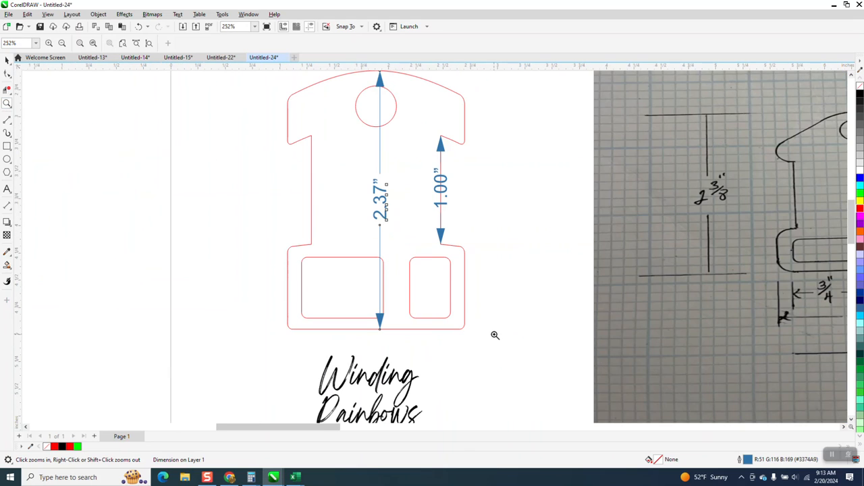